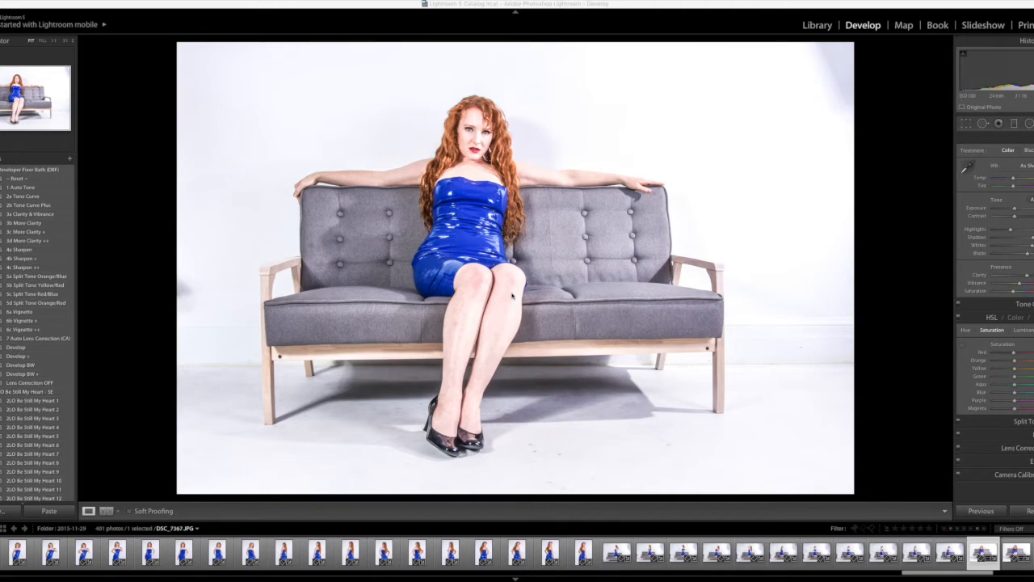
# Step: Examine photo DSC_7367 up close, checking the upper-right background corner, the baseboard and the floor around and beneath the sofa
pyautogui.moveTo(907, 575); pyautogui.dragTo(946, 570)
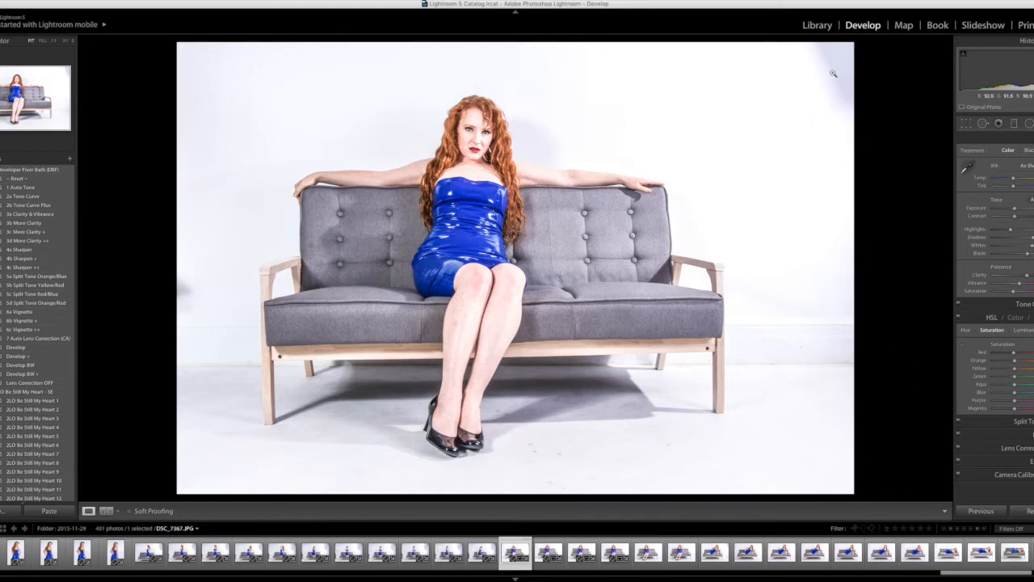
pyautogui.click(798, 119)
pyautogui.moveTo(797, 115); pyautogui.dragTo(718, 224)
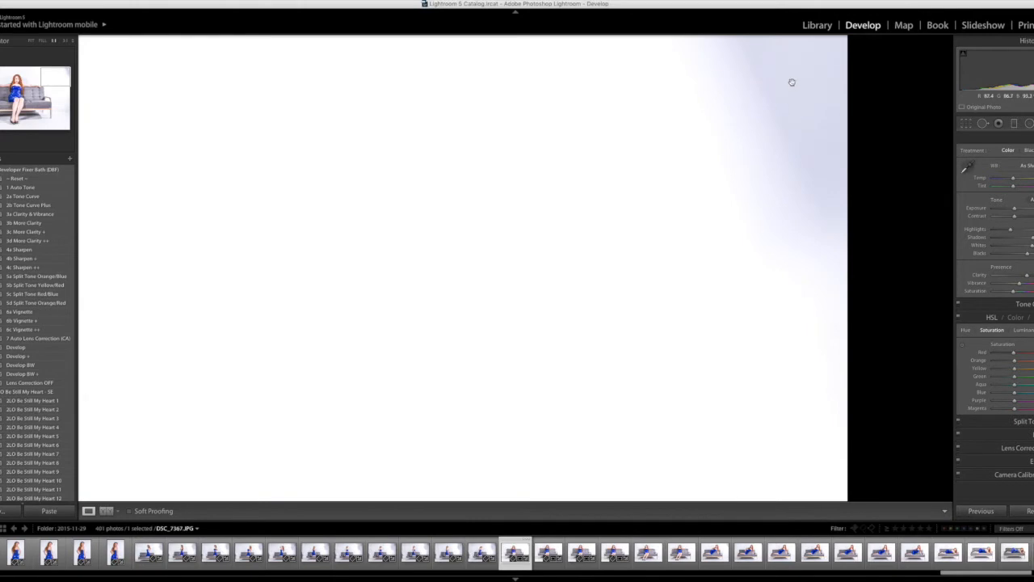
pyautogui.click(800, 181)
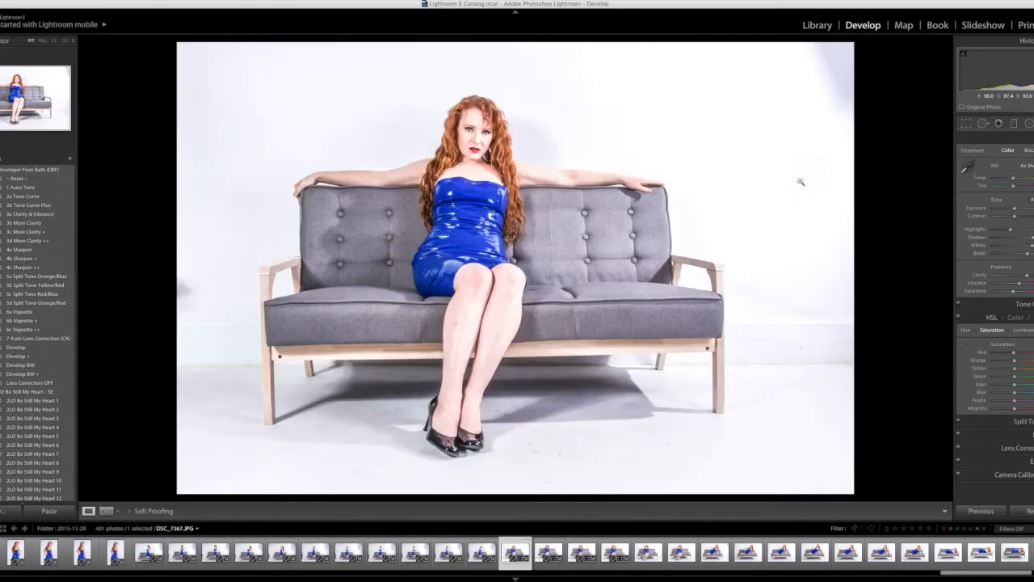
pyautogui.click(767, 351)
pyautogui.moveTo(796, 348); pyautogui.dragTo(689, 316)
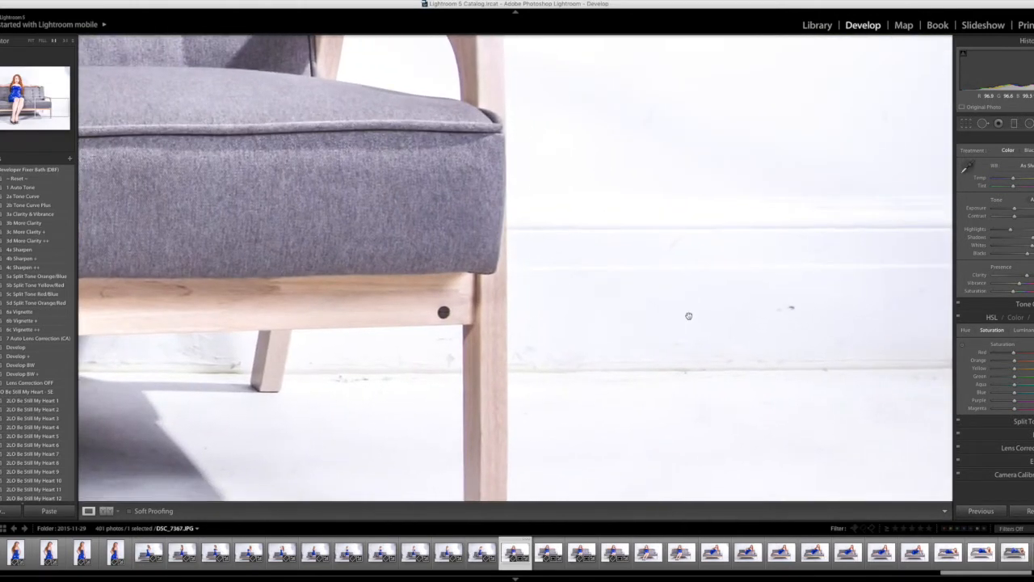
pyautogui.click(715, 370)
pyautogui.click(649, 364)
pyautogui.moveTo(614, 368); pyautogui.dragTo(644, 348)
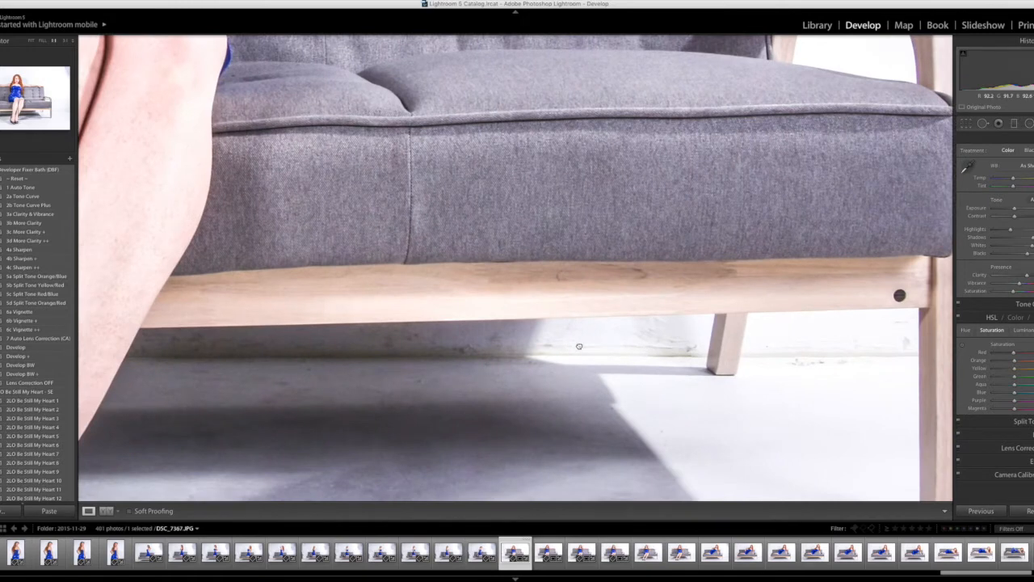
pyautogui.click(579, 346)
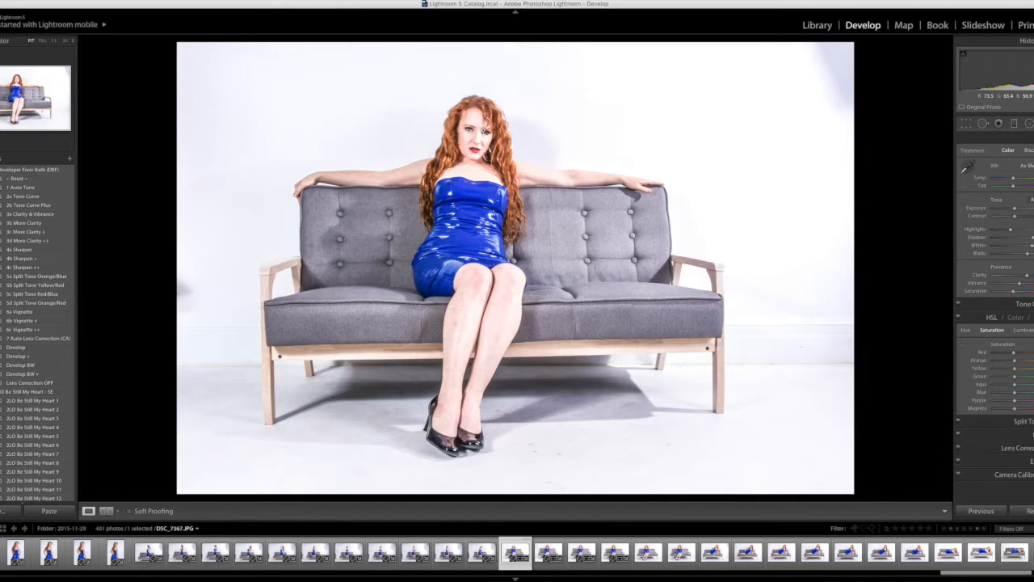
# Step: Inspect the woman's face up close and review the radial filter settings applied to her eye
pyautogui.click(483, 120)
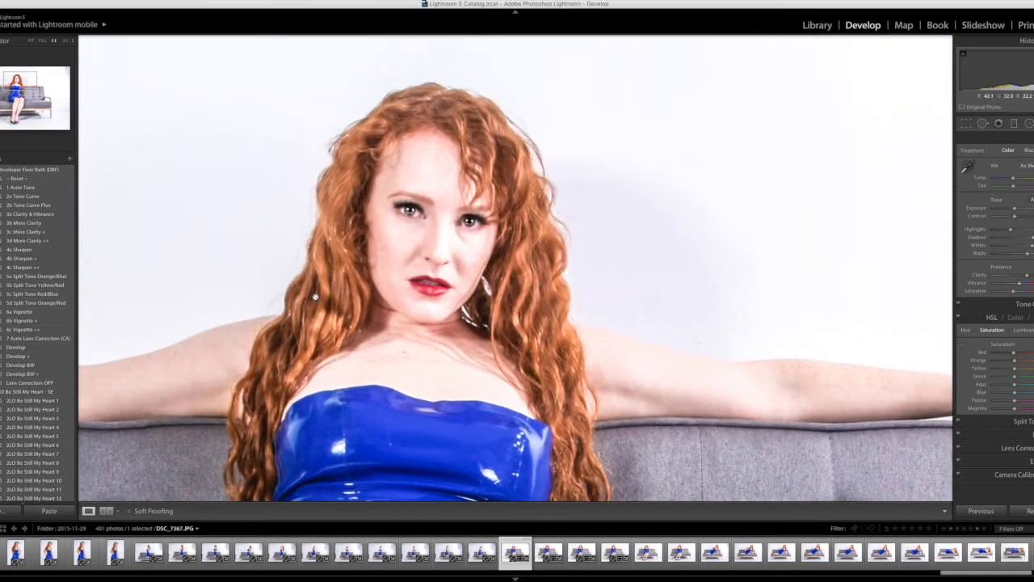
pyautogui.press('k')
pyautogui.click(469, 220)
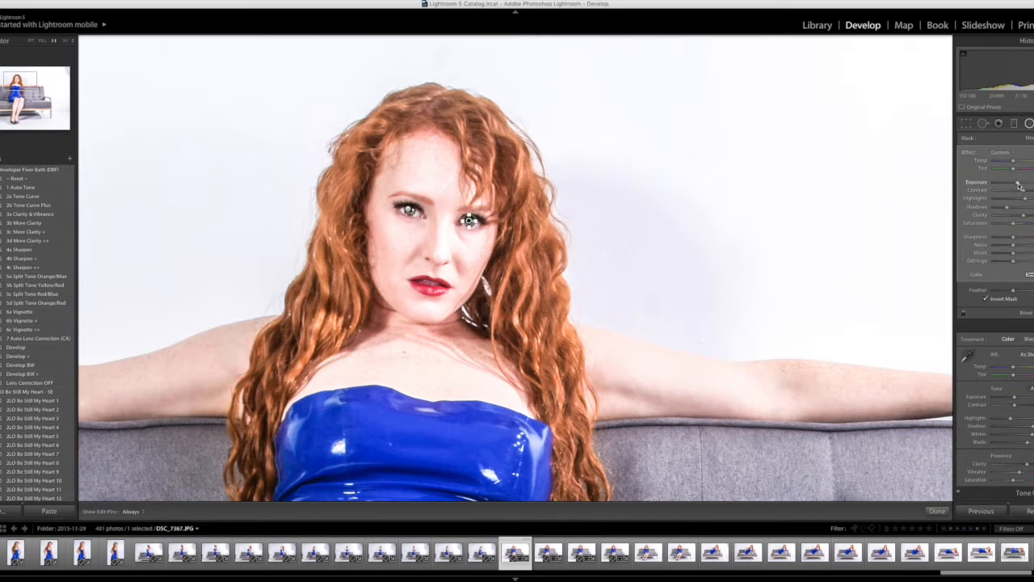
pyautogui.click(1031, 125)
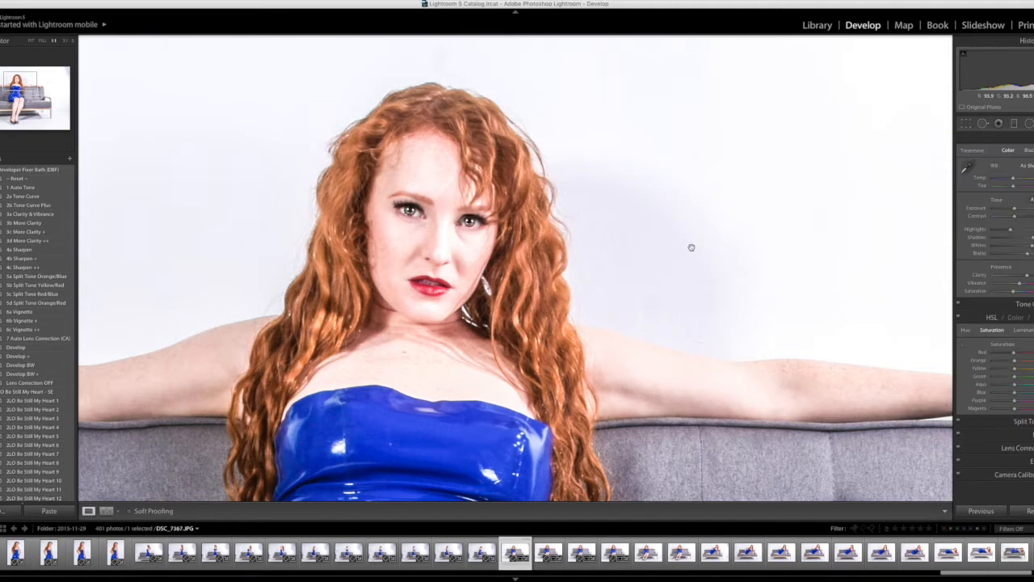
pyautogui.click(476, 275)
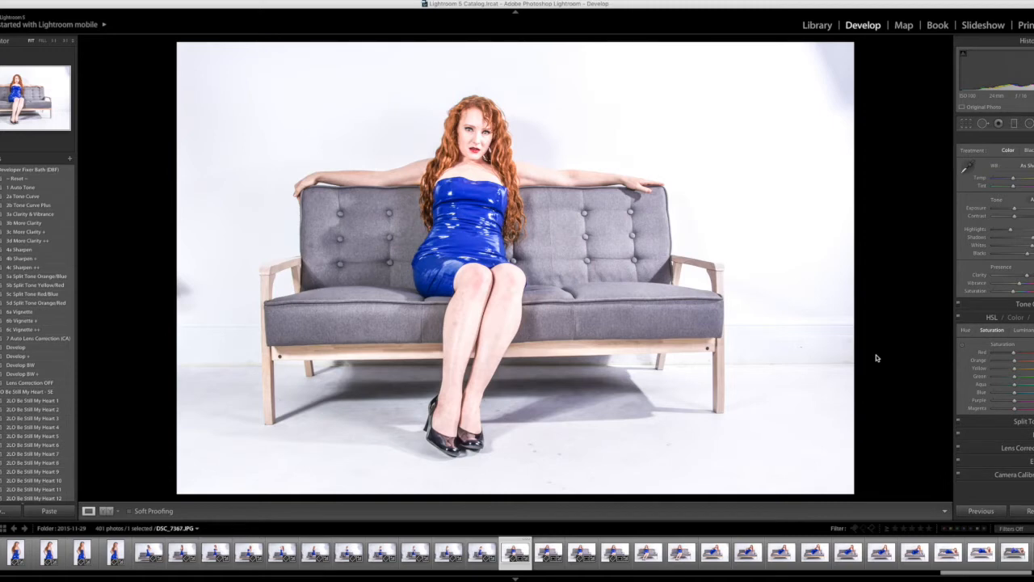
# Step: On photo DSC_7372, raise the exposure, highlights and clarity, and reduce the blue saturation slightly
pyautogui.click(678, 553)
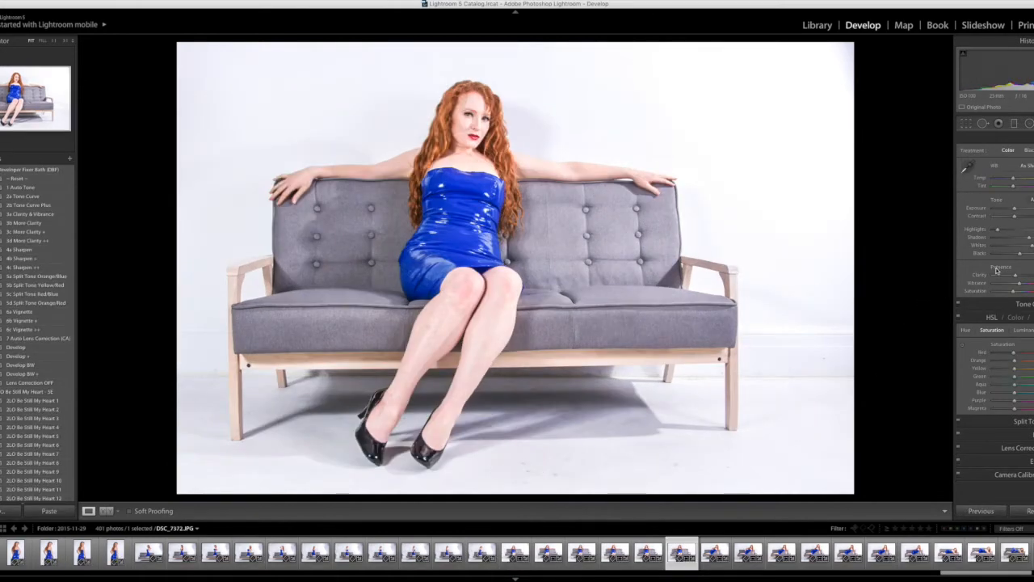
pyautogui.moveTo(1017, 211); pyautogui.dragTo(1018, 211)
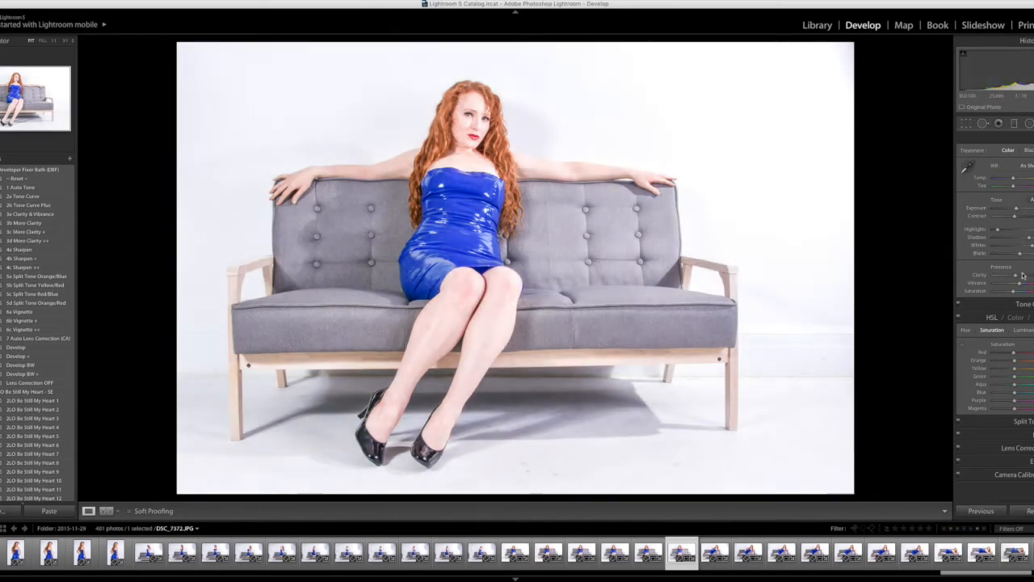
pyautogui.moveTo(1014, 276); pyautogui.dragTo(1026, 277)
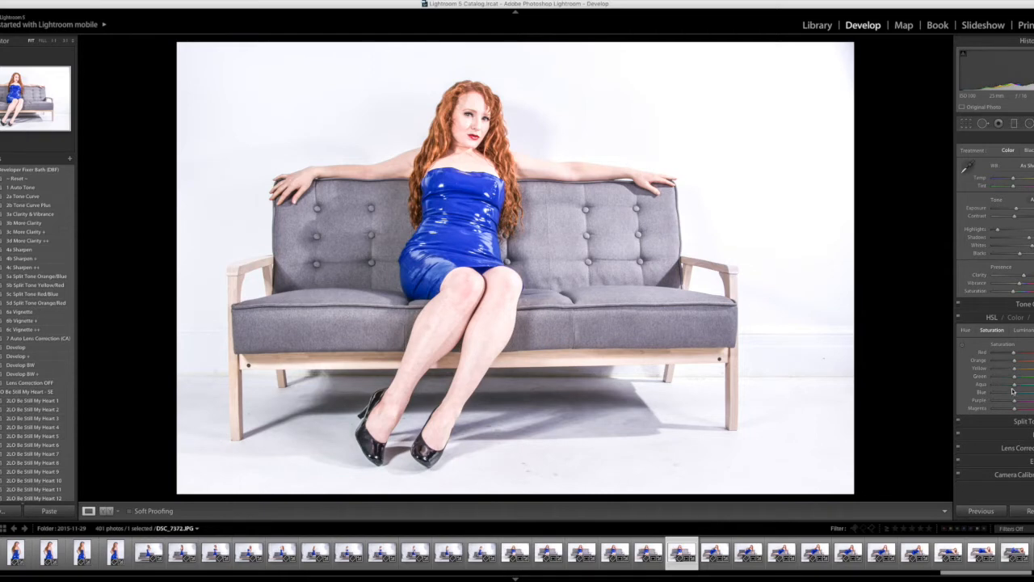
pyautogui.moveTo(1014, 393)
pyautogui.mouseDown()
pyautogui.moveTo(995, 393)
pyautogui.moveTo(1011, 393)
pyautogui.mouseUp()
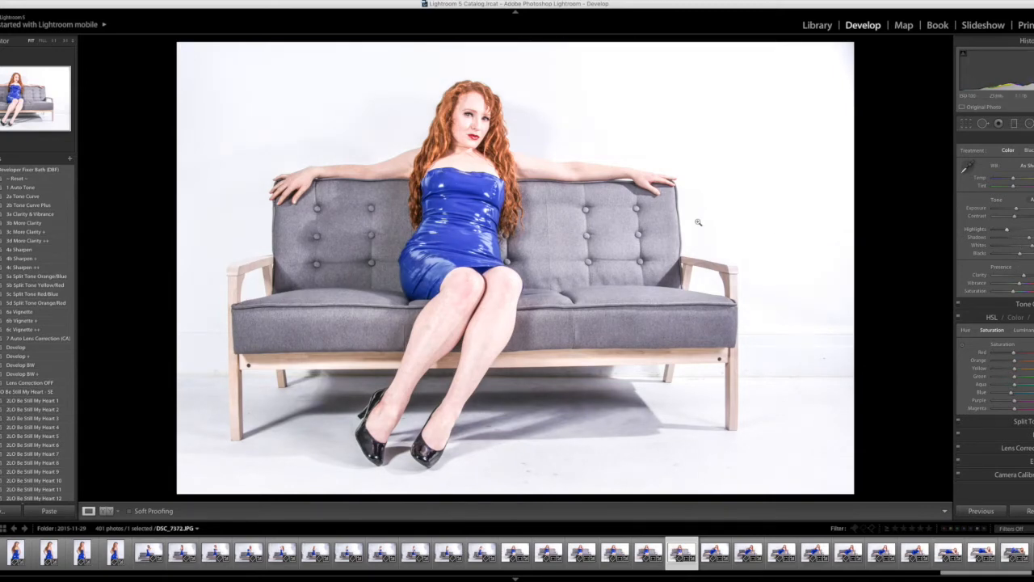
# Step: Export photo DSC_7367 as a JPEG to the Lightroom folder on the desktop, overwriting the existing file
pyautogui.click(541, 554)
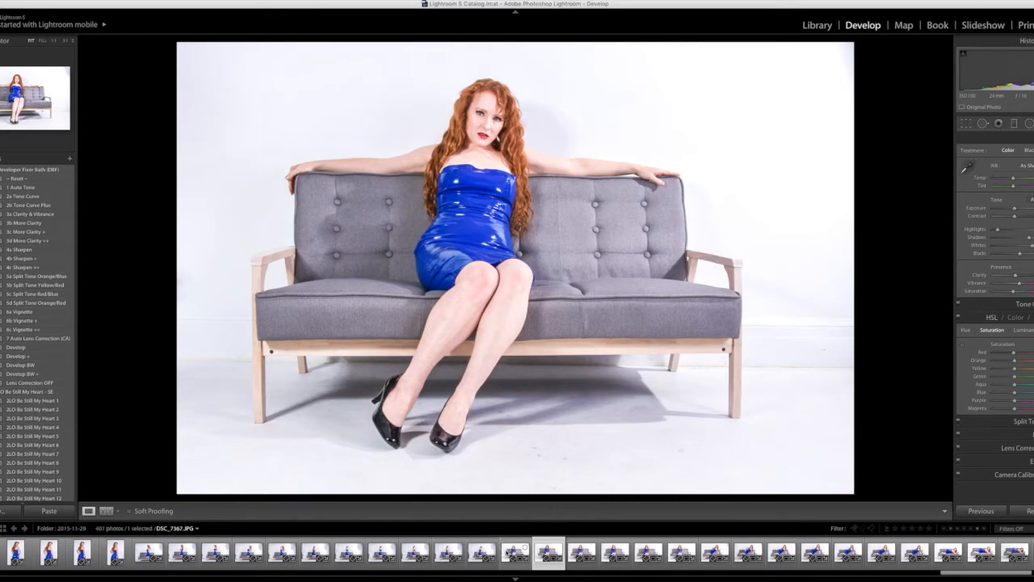
pyautogui.click(511, 552)
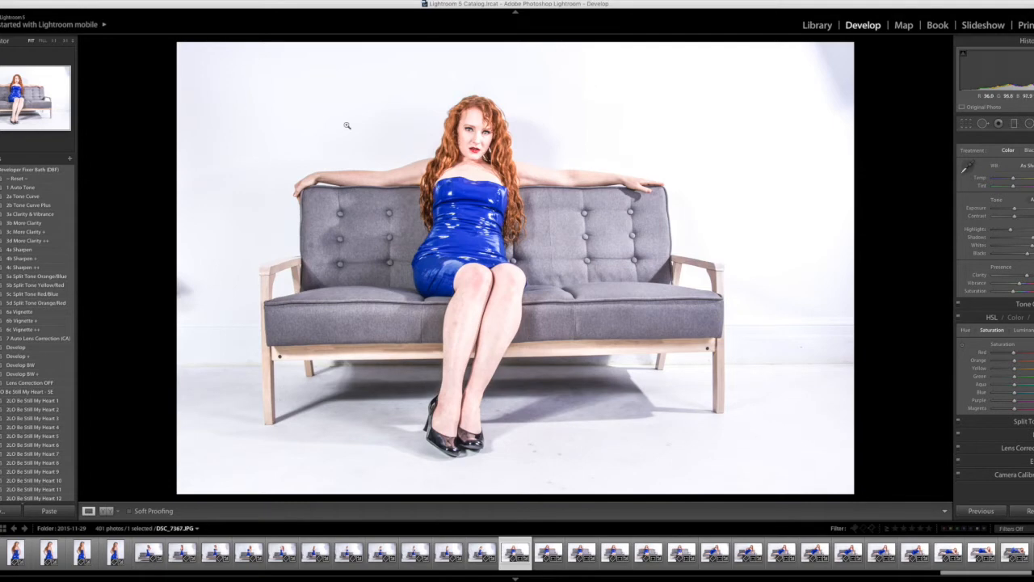
pyautogui.click(28, 2)
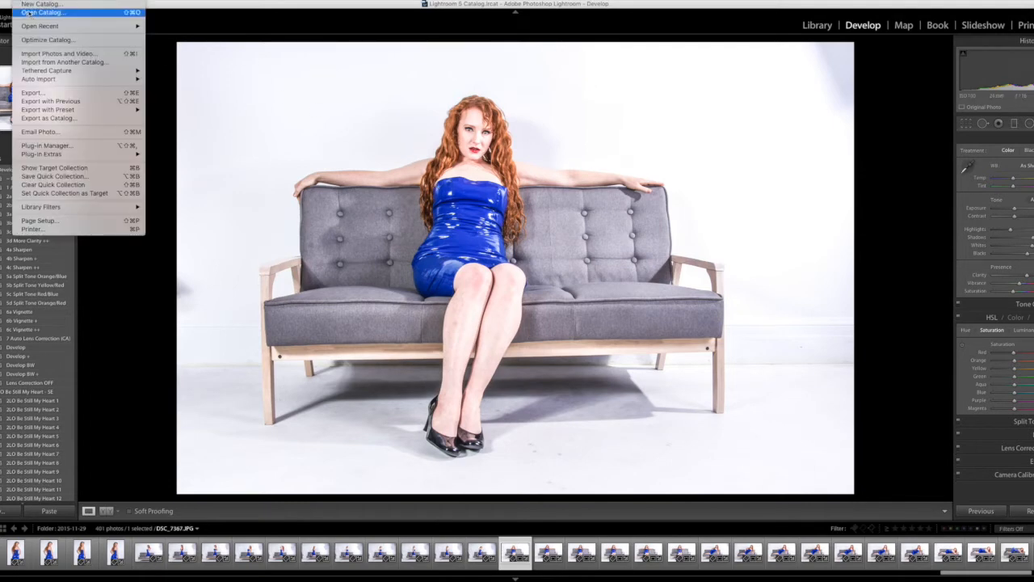
pyautogui.click(58, 93)
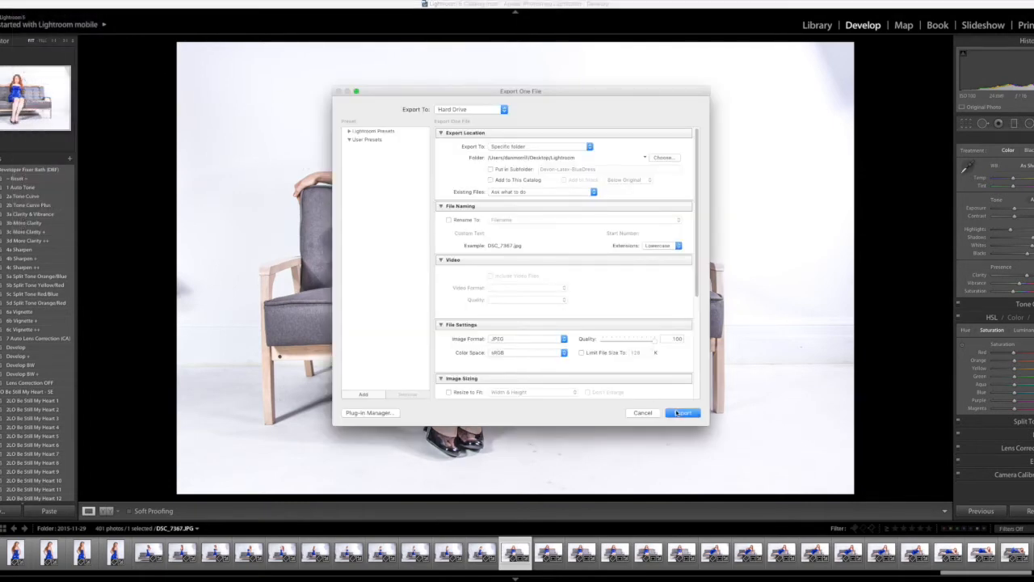
pyautogui.click(677, 413)
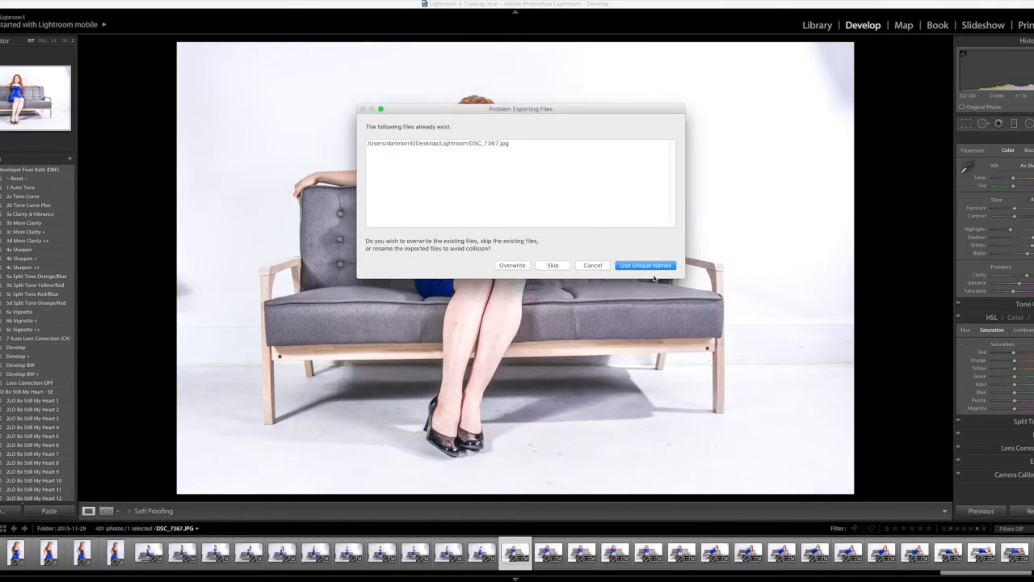
pyautogui.click(513, 265)
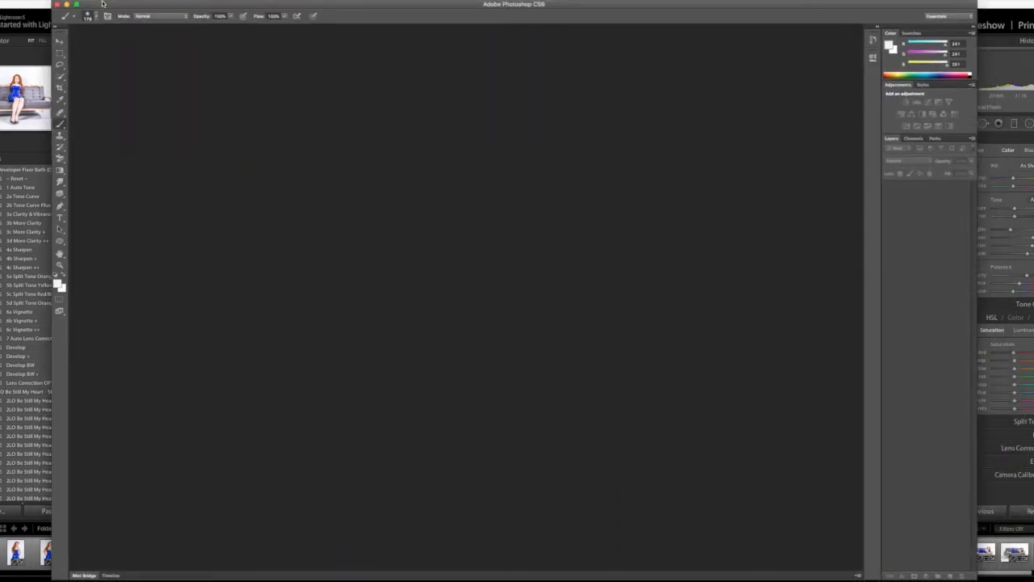
# Step: Switch to Photoshop and open DSC_7367.jpg from the Lightroom folder
pyautogui.click(20, 1)
pyautogui.click(42, 13)
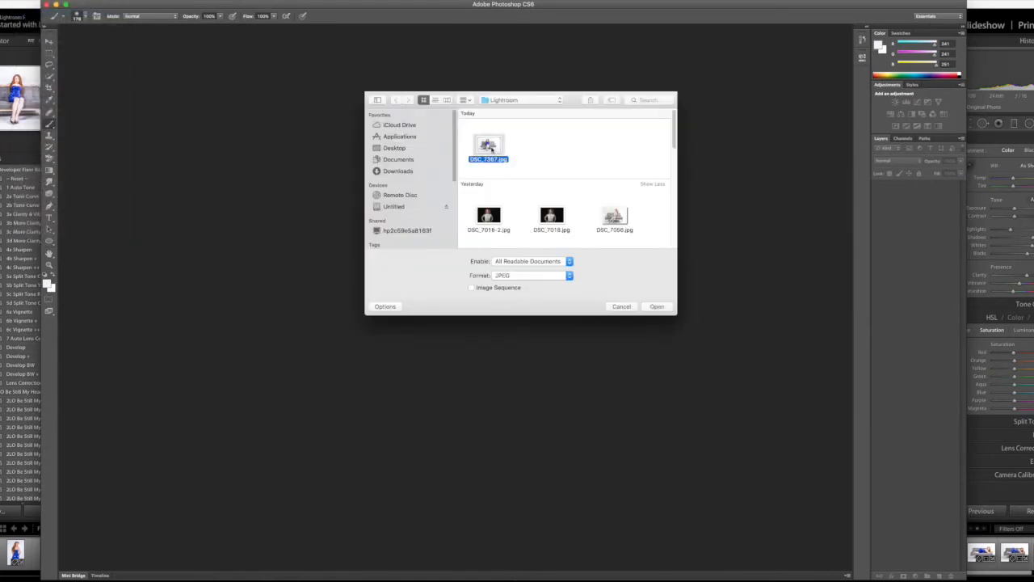
pyautogui.doubleClick(493, 150)
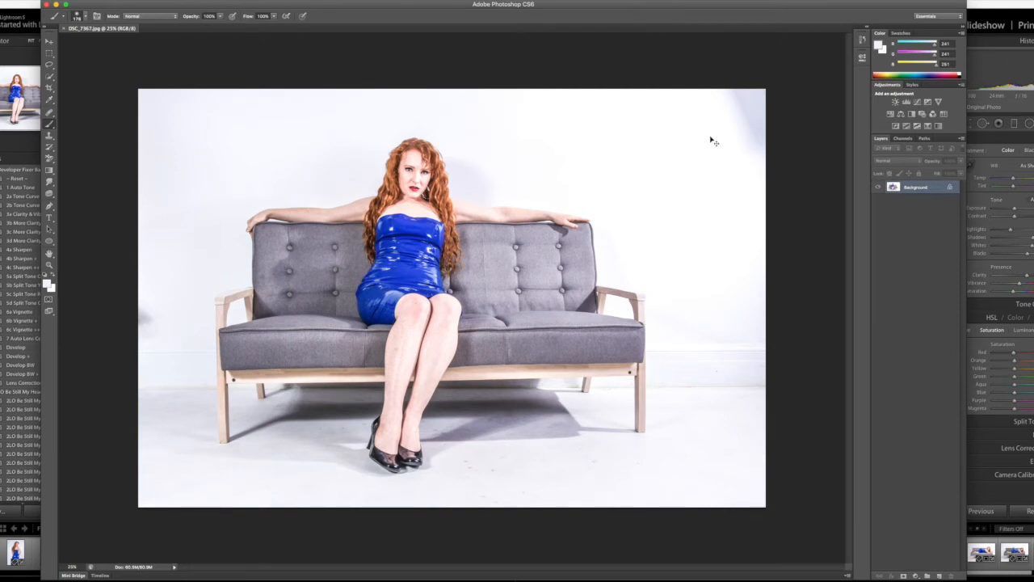
# Step: Sample the clean white wall as the foreground colour and paint over the grey patch in the photo's upper-right corner
pyautogui.hotkey('ctrl', '+')
pyautogui.moveTo(594, 567); pyautogui.dragTo(624, 557)
pyautogui.scroll(4, 726, 367)
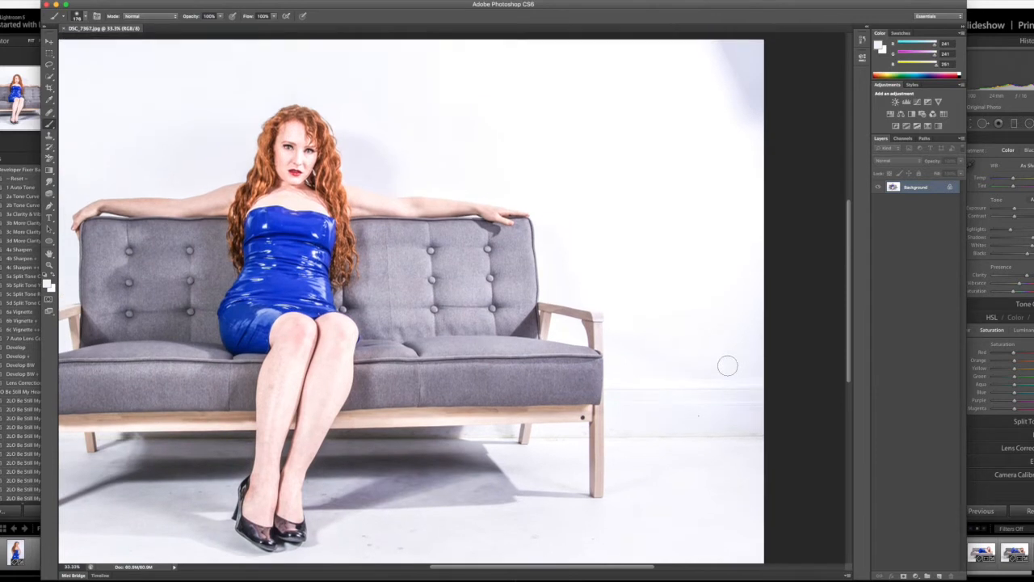
pyautogui.click(879, 45)
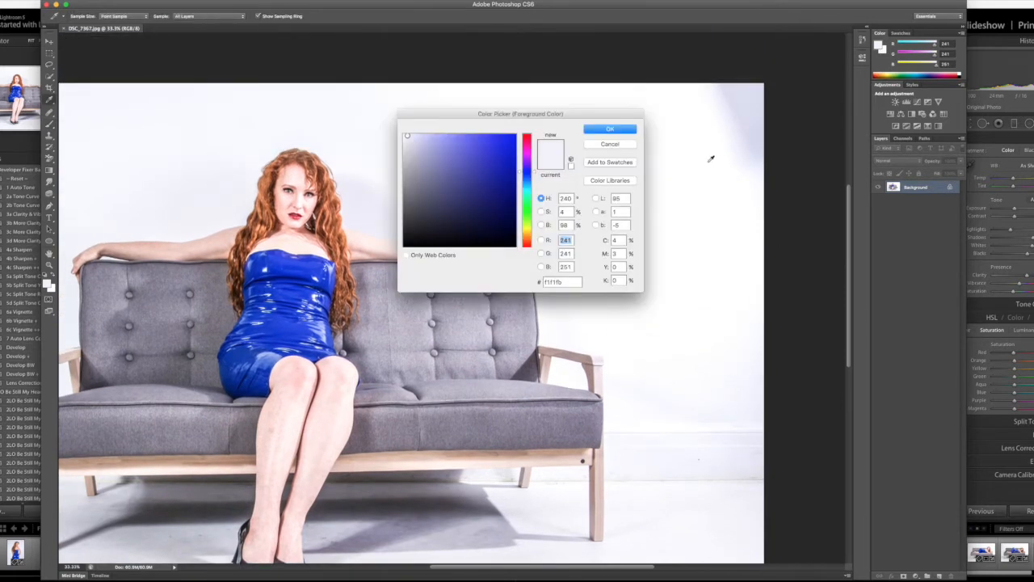
pyautogui.click(711, 113)
pyautogui.click(610, 129)
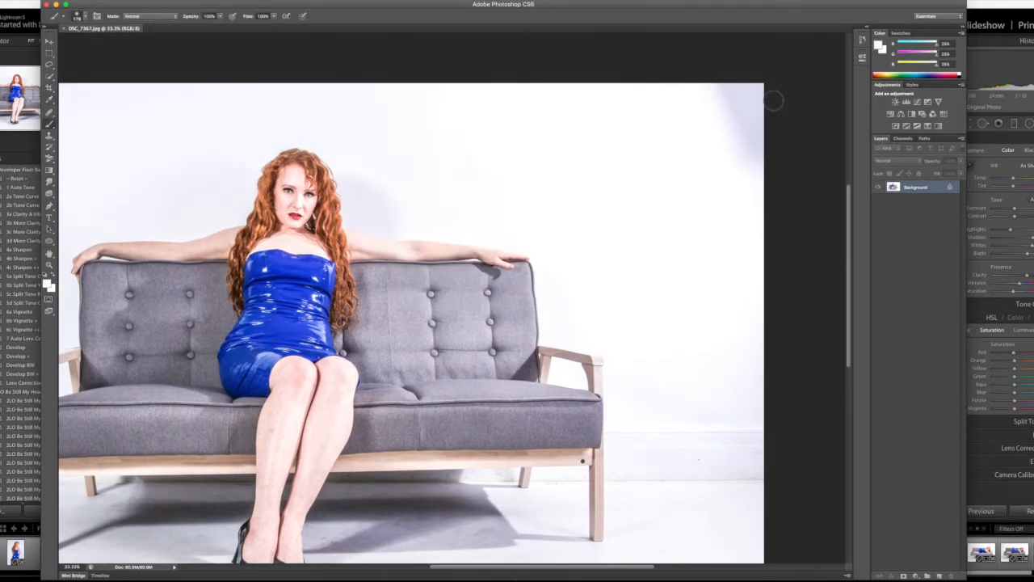
pyautogui.moveTo(756, 89); pyautogui.dragTo(746, 169)
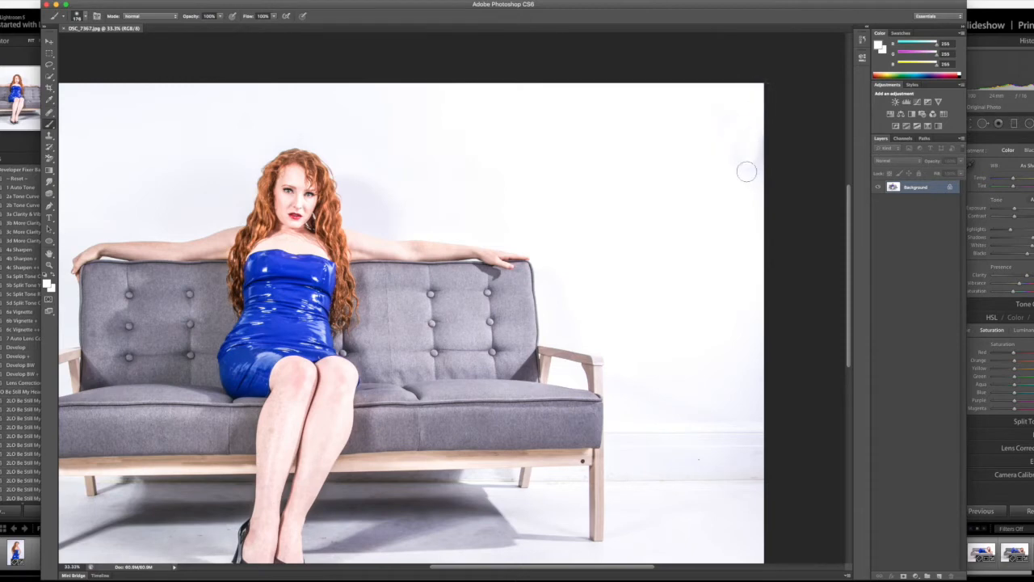
# Step: Sample the near-white floor beside the sofa's rear leg as the foreground colour and reduce the brush size
pyautogui.scroll(-3, 720, 240)
pyautogui.scroll(-4, 720, 241)
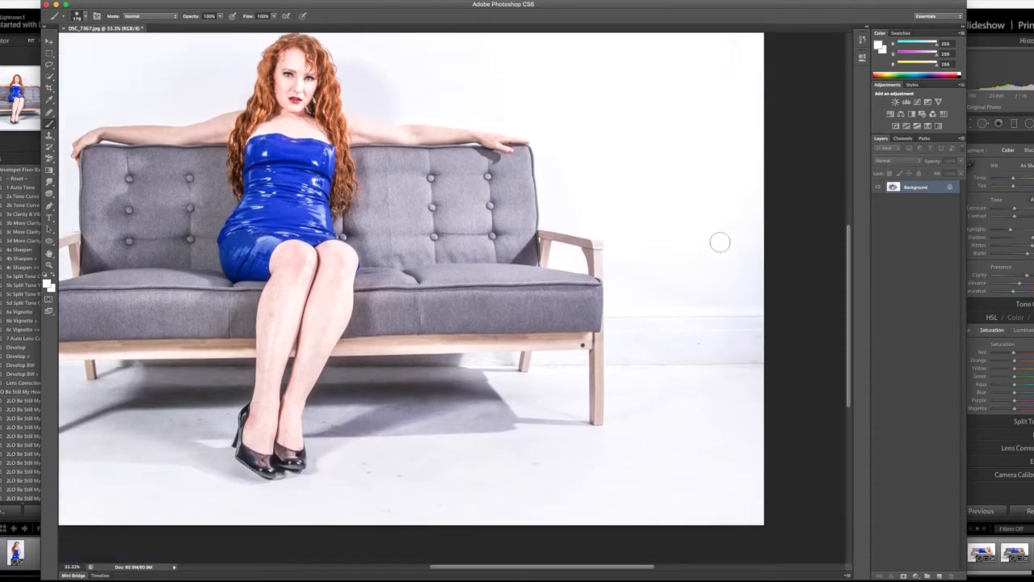
pyautogui.press('super+equal')
pyautogui.press('super+equal')
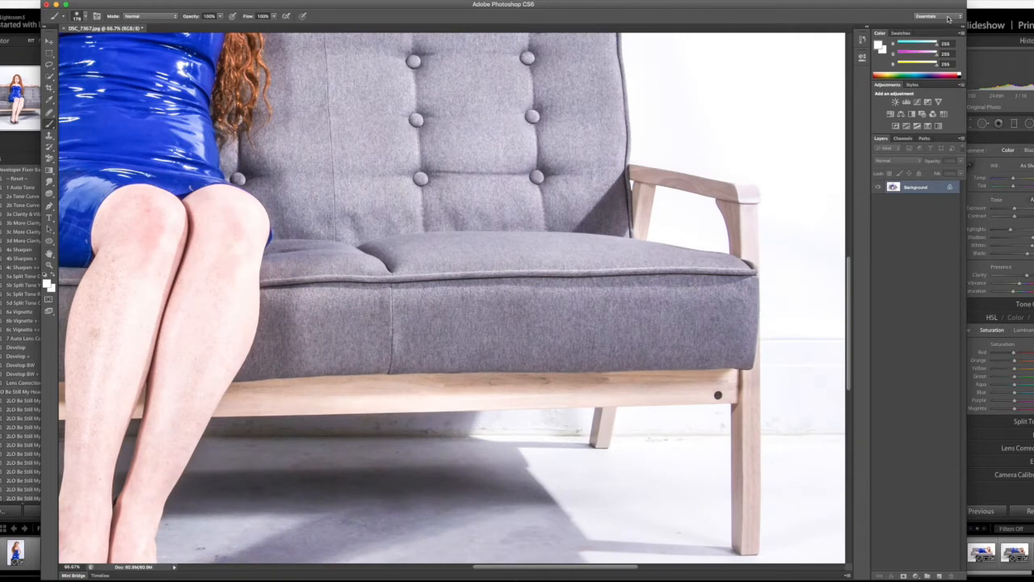
pyautogui.click(881, 46)
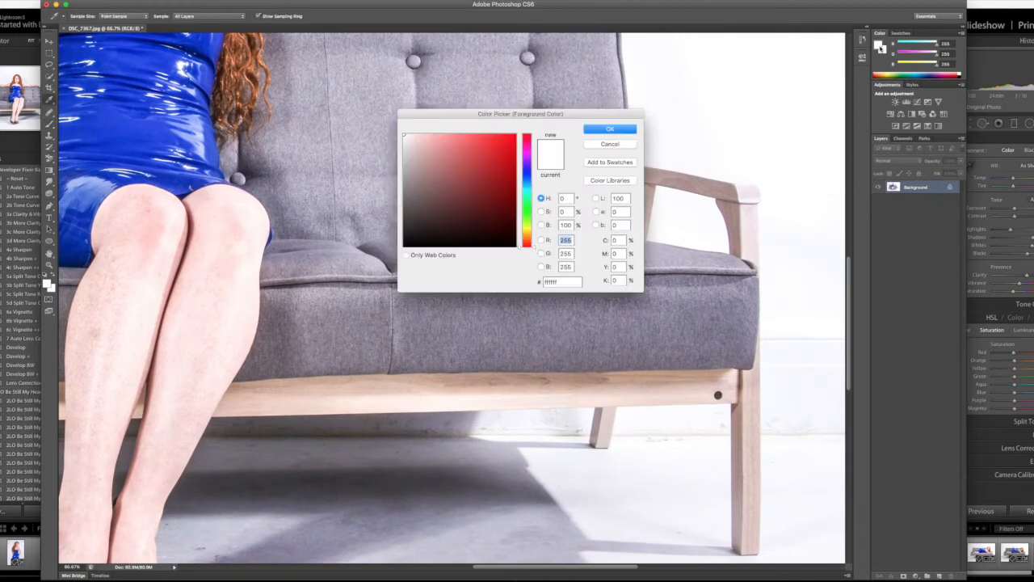
pyautogui.click(648, 412)
pyautogui.click(610, 129)
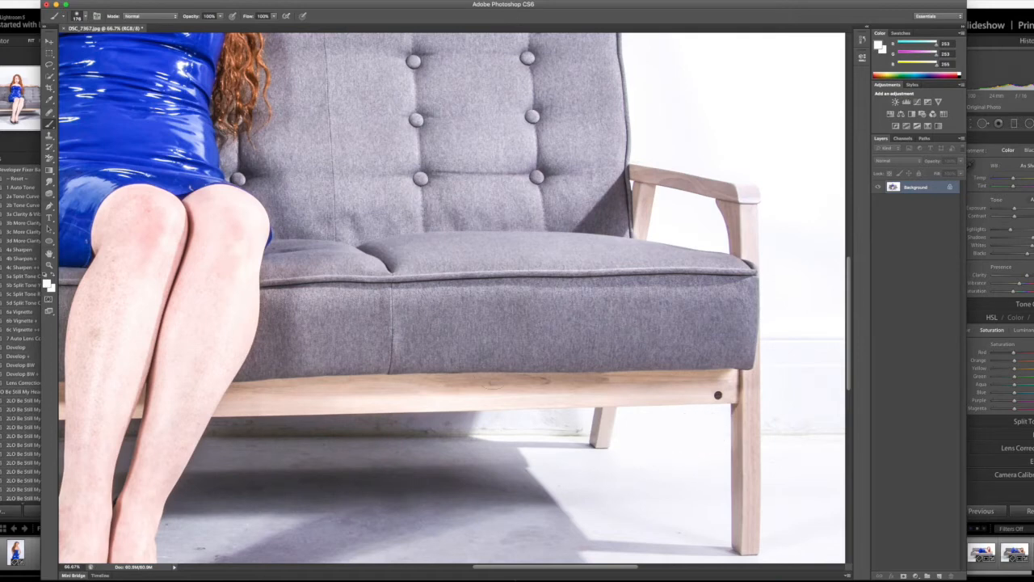
pyautogui.click(85, 18)
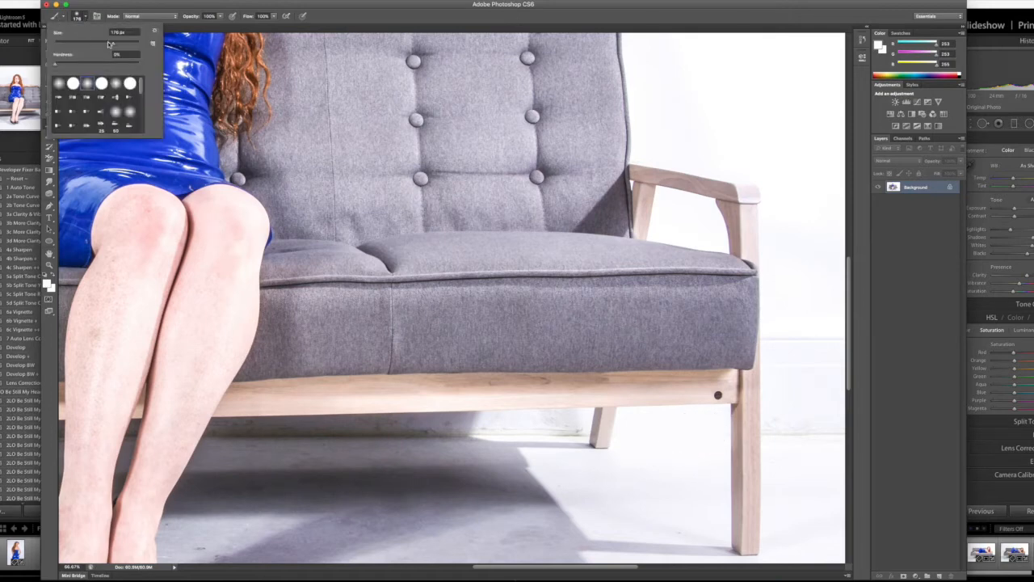
pyautogui.moveTo(111, 44); pyautogui.dragTo(92, 42)
# Step: Sample the light wall tone beneath the sofa and paint over the dirty baseboard edge beside the rear leg
pyautogui.click(879, 48)
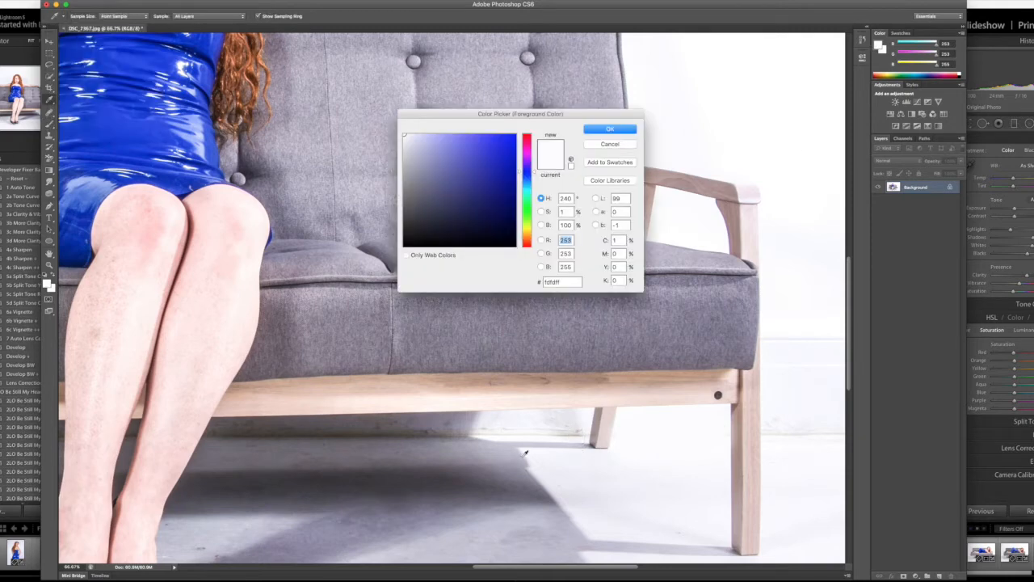
pyautogui.click(529, 418)
pyautogui.click(610, 128)
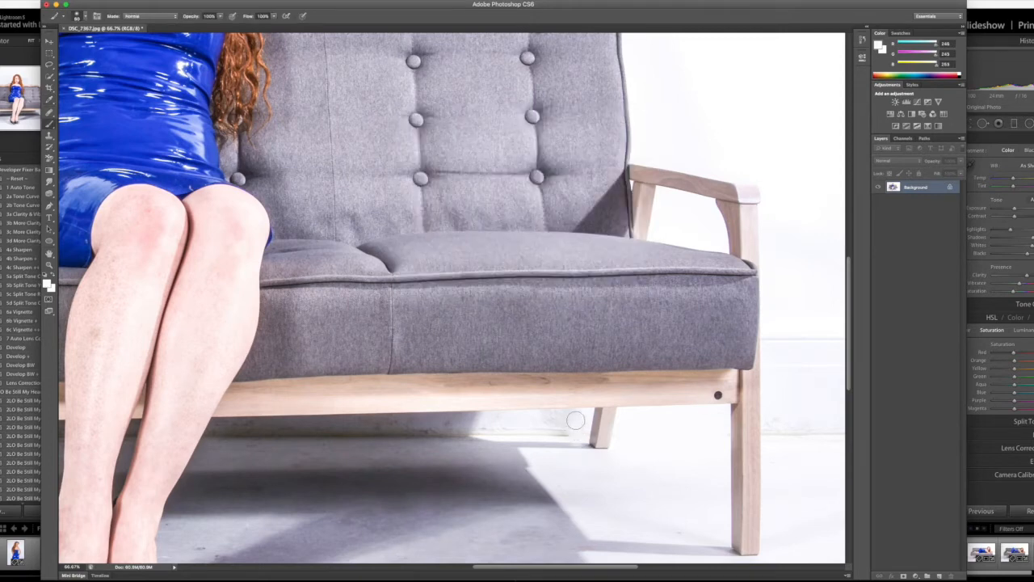
pyautogui.moveTo(515, 429)
pyautogui.mouseDown()
pyautogui.moveTo(485, 430)
pyautogui.moveTo(568, 419)
pyautogui.moveTo(540, 421)
pyautogui.moveTo(575, 428)
pyautogui.mouseUp()
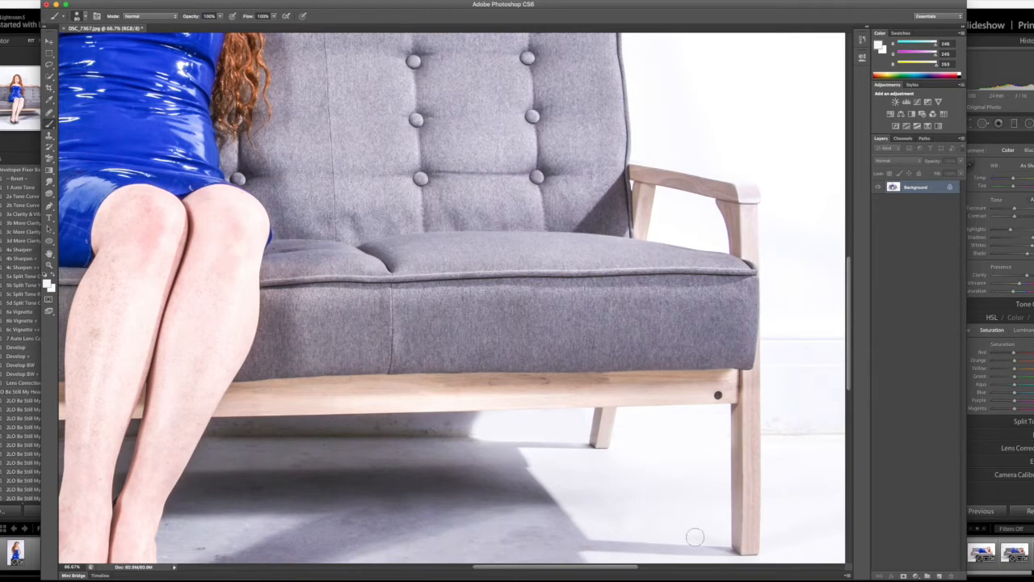
pyautogui.hscroll(8, 608, 565)
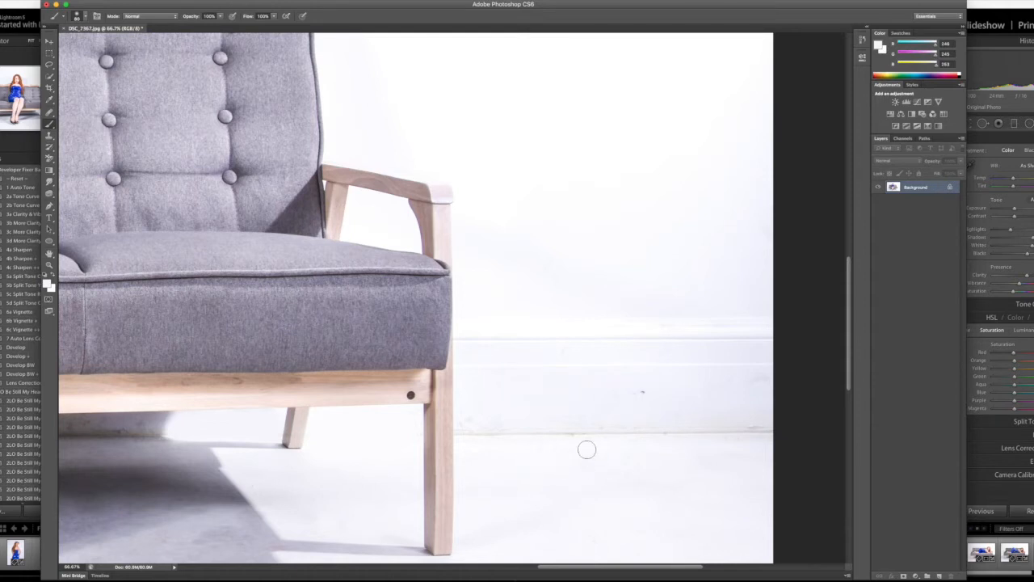
# Step: Sample the near-white wall tone (251, 252, 255) as the foreground colour and paint over the upper baseboard moulding right of the sofa
pyautogui.click(879, 45)
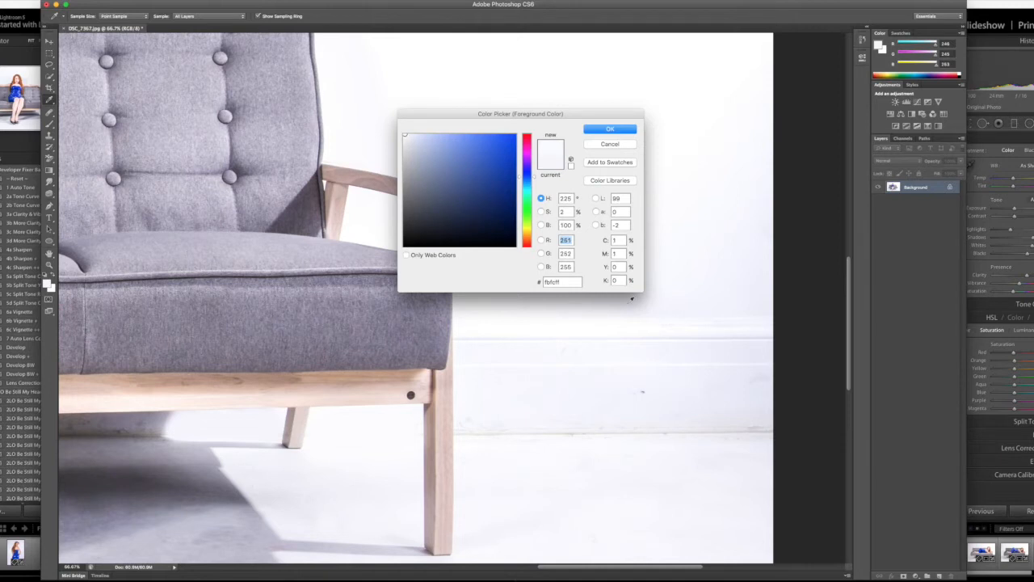
pyautogui.click(609, 129)
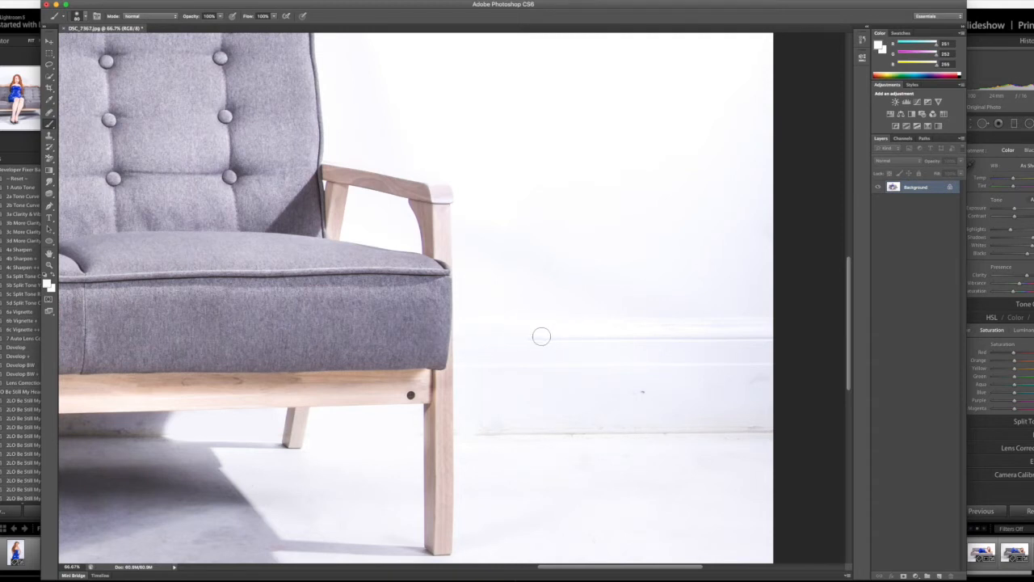
pyautogui.moveTo(757, 318)
pyautogui.mouseDown()
pyautogui.moveTo(686, 332)
pyautogui.moveTo(762, 321)
pyautogui.moveTo(740, 345)
pyautogui.moveTo(680, 339)
pyautogui.mouseUp()
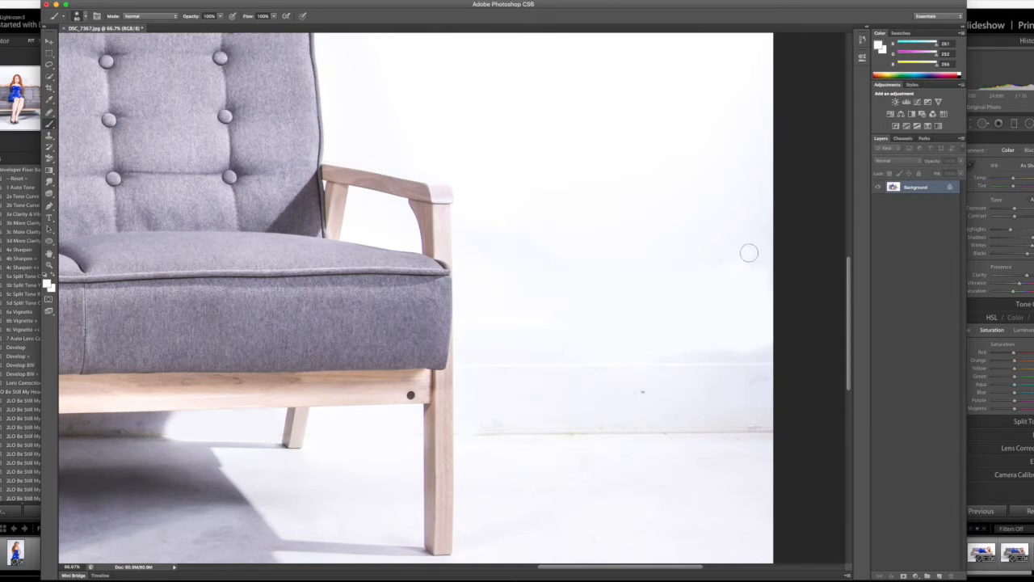
# Step: Enlarge the soft brush and paint over the remaining baseboard and its dark floor seam right of the sofa
pyautogui.click(84, 16)
pyautogui.moveTo(88, 46); pyautogui.dragTo(101, 46)
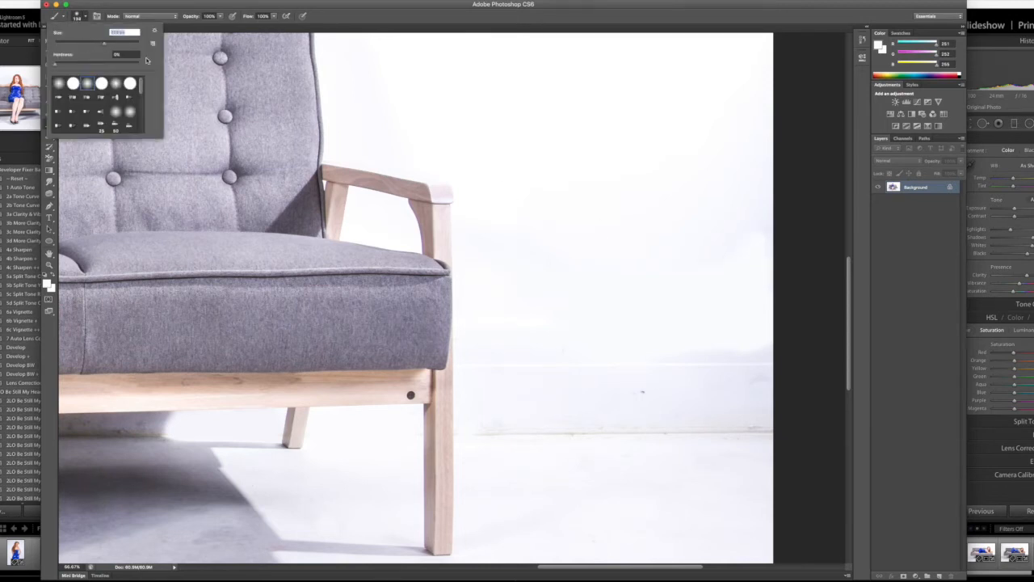
pyautogui.click(695, 200)
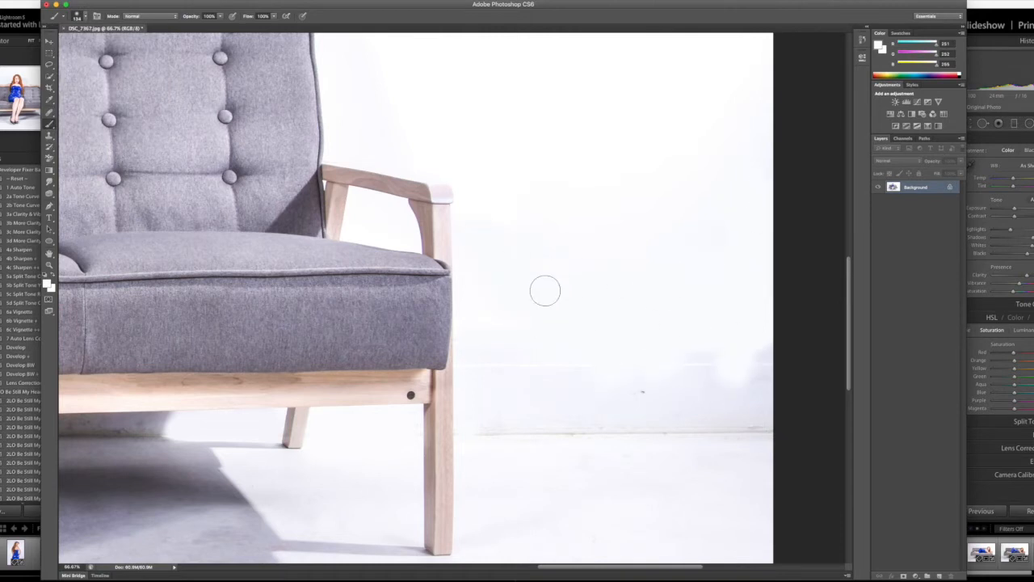
pyautogui.click(758, 372)
pyautogui.moveTo(758, 372)
pyautogui.mouseDown()
pyautogui.moveTo(730, 381)
pyautogui.moveTo(762, 431)
pyautogui.moveTo(481, 431)
pyautogui.mouseUp()
pyautogui.moveTo(518, 400)
pyautogui.mouseDown()
pyautogui.moveTo(554, 386)
pyautogui.moveTo(551, 396)
pyautogui.moveTo(626, 409)
pyautogui.moveTo(616, 413)
pyautogui.moveTo(674, 390)
pyautogui.moveTo(737, 395)
pyautogui.mouseUp()
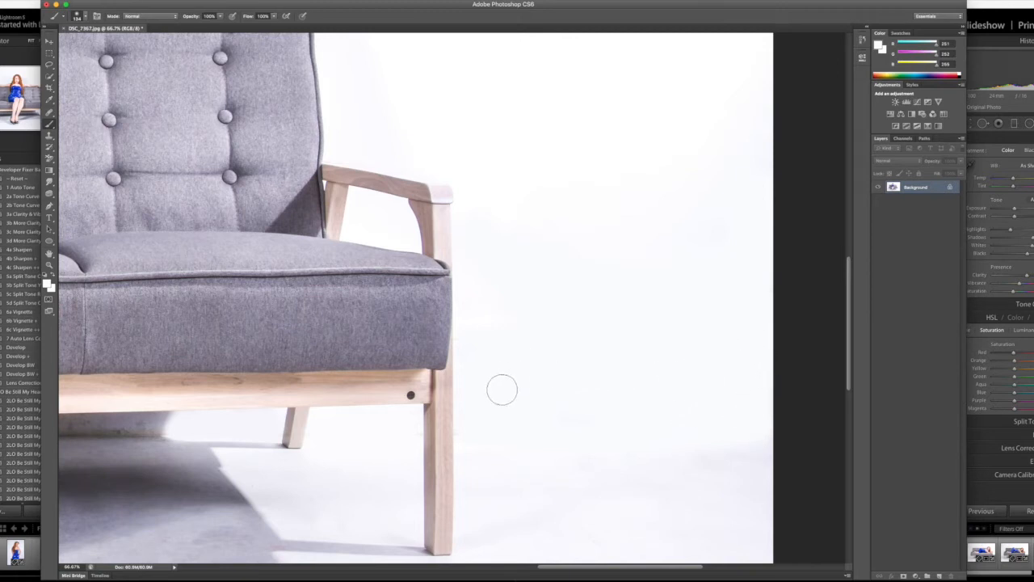
# Step: Sample the pale tone near the floor line right of the sofa as the foreground colour and paint over the remaining seam
pyautogui.scroll(-2, 644, 427)
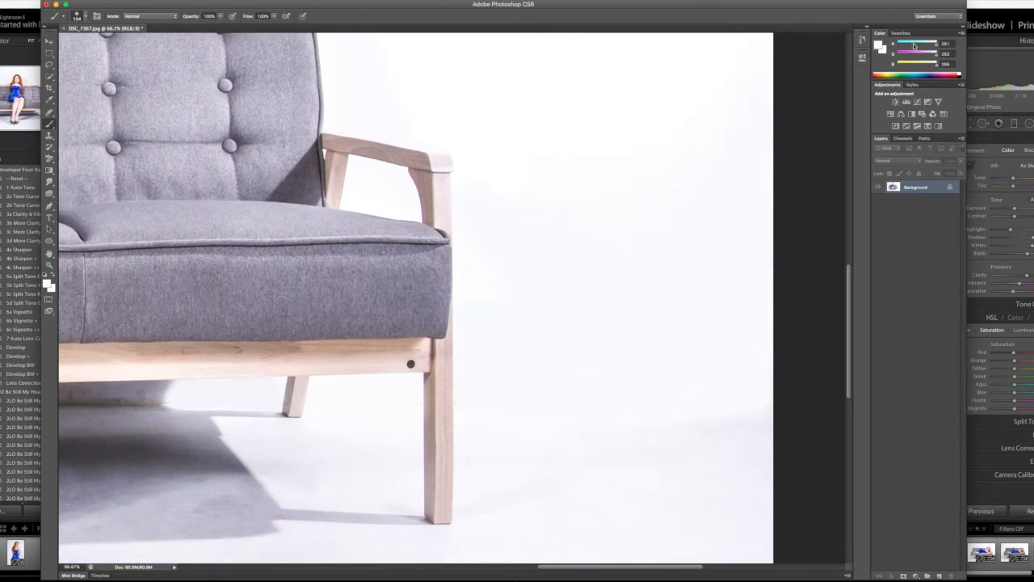
pyautogui.click(880, 46)
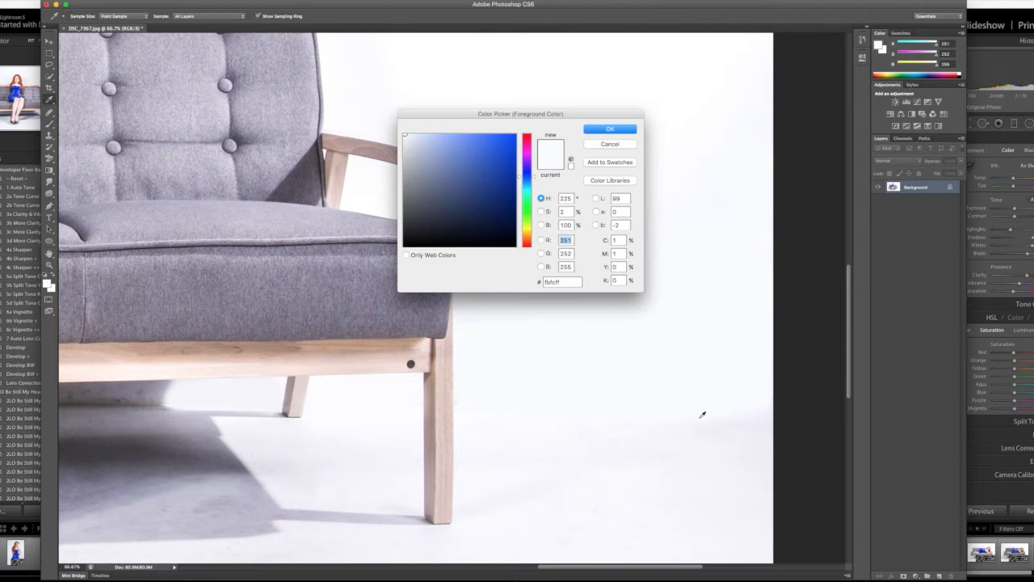
pyautogui.click(610, 130)
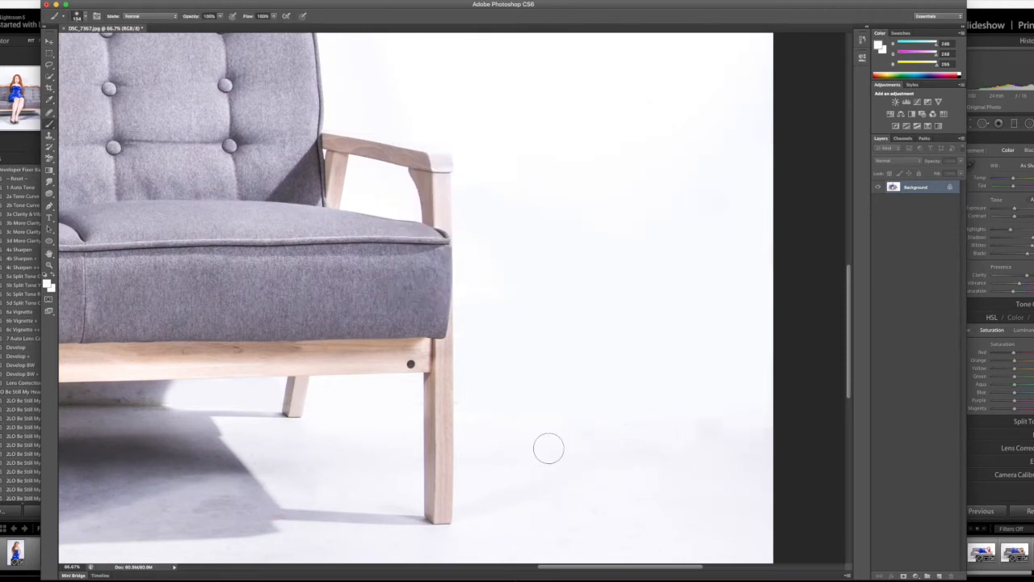
pyautogui.scroll(-5, 693, 433)
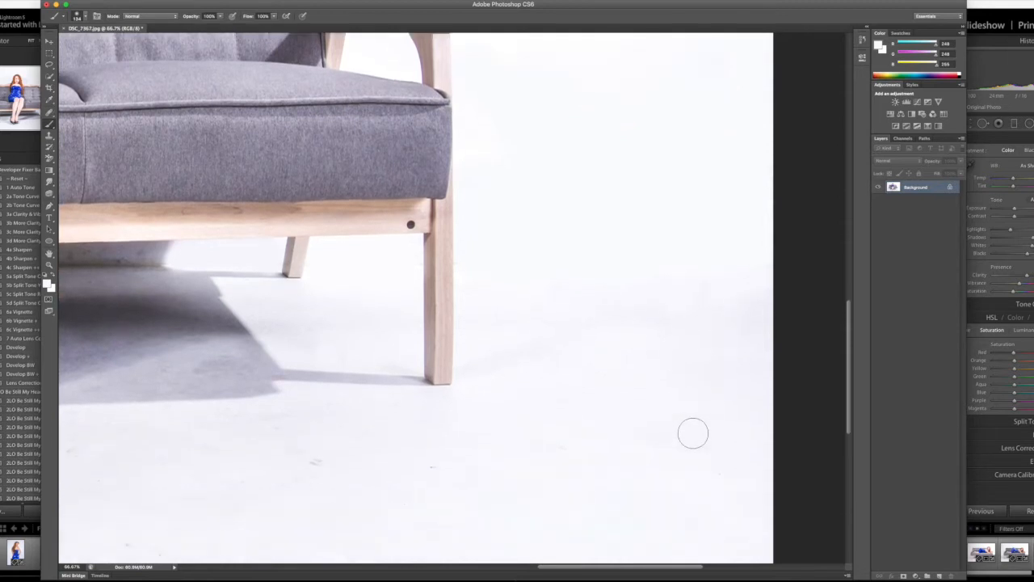
# Step: Sample the pale floor tone (245, 245, 253) as the foreground colour and dab over the scuff marks in front of the sofa
pyautogui.moveTo(606, 567); pyautogui.dragTo(541, 571)
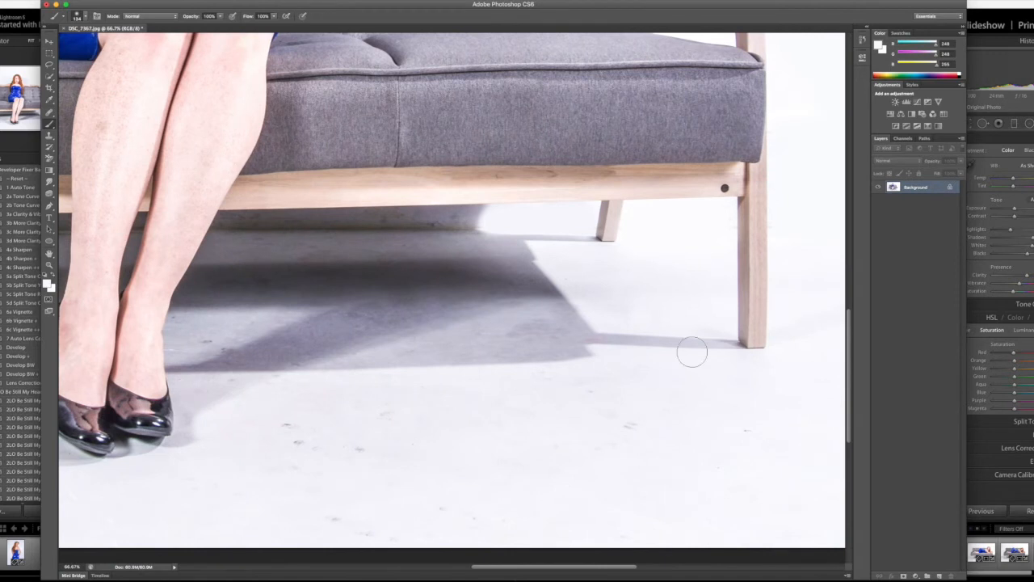
pyautogui.scroll(-1, 674, 404)
pyautogui.click(881, 44)
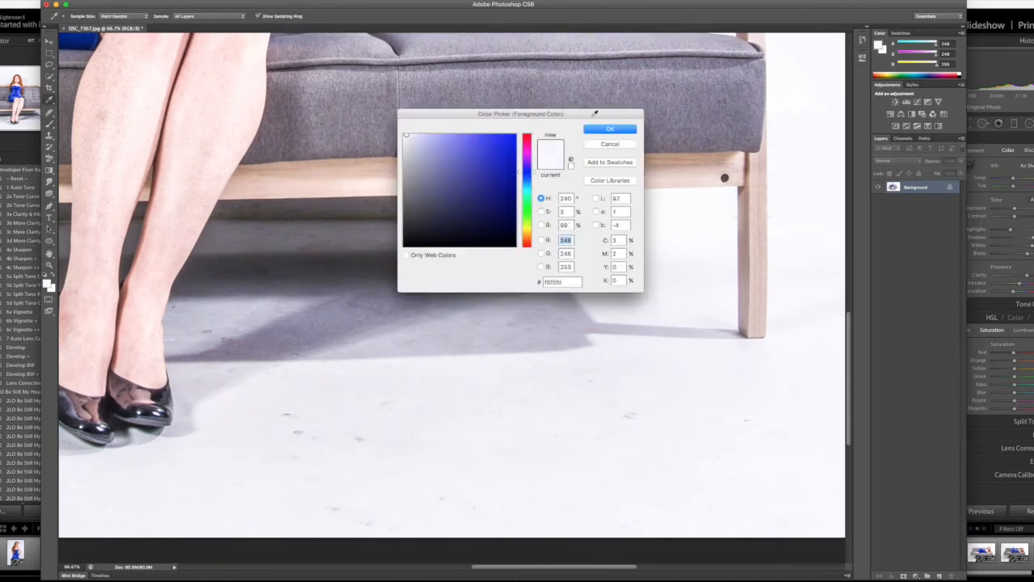
pyautogui.click(608, 130)
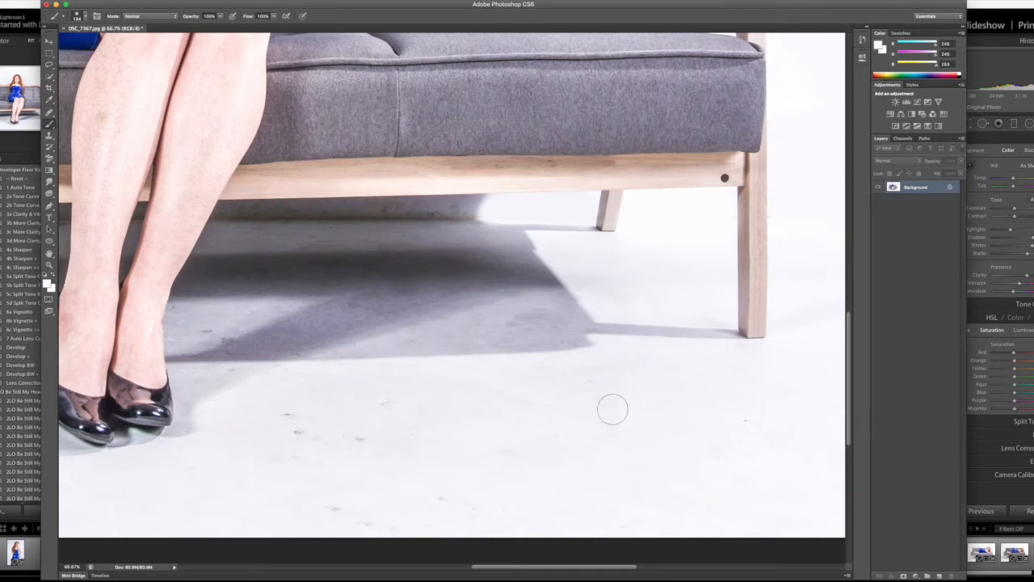
pyautogui.click(299, 434)
pyautogui.click(357, 440)
pyautogui.click(291, 419)
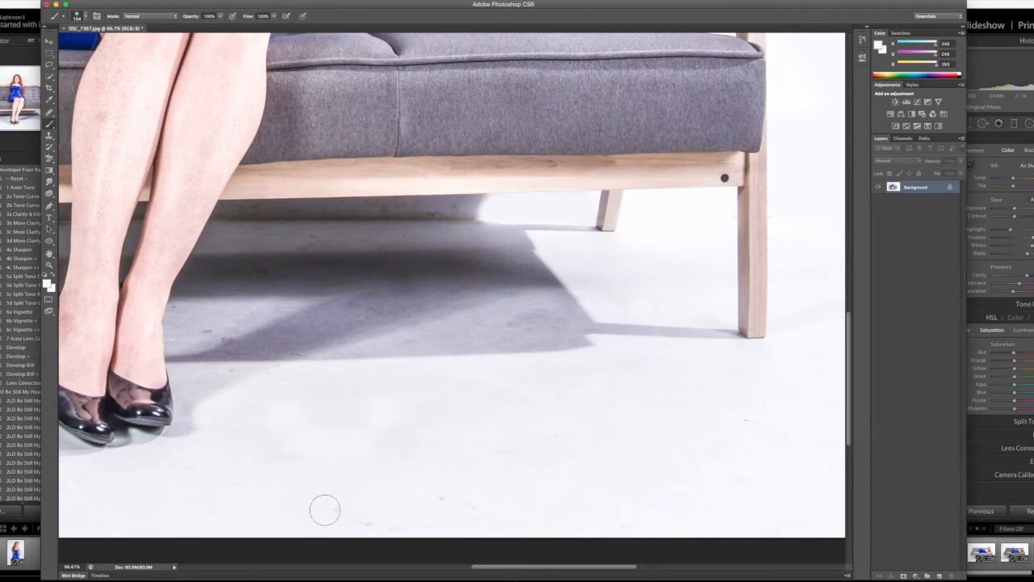
pyautogui.click(477, 508)
pyautogui.click(449, 504)
pyautogui.click(752, 419)
# Step: Sample a light grey (236, 236, 238) as the foreground colour and paint over the baseboard visible behind the sofa's left legs
pyautogui.moveTo(513, 570); pyautogui.dragTo(331, 571)
pyautogui.scroll(3, 361, 492)
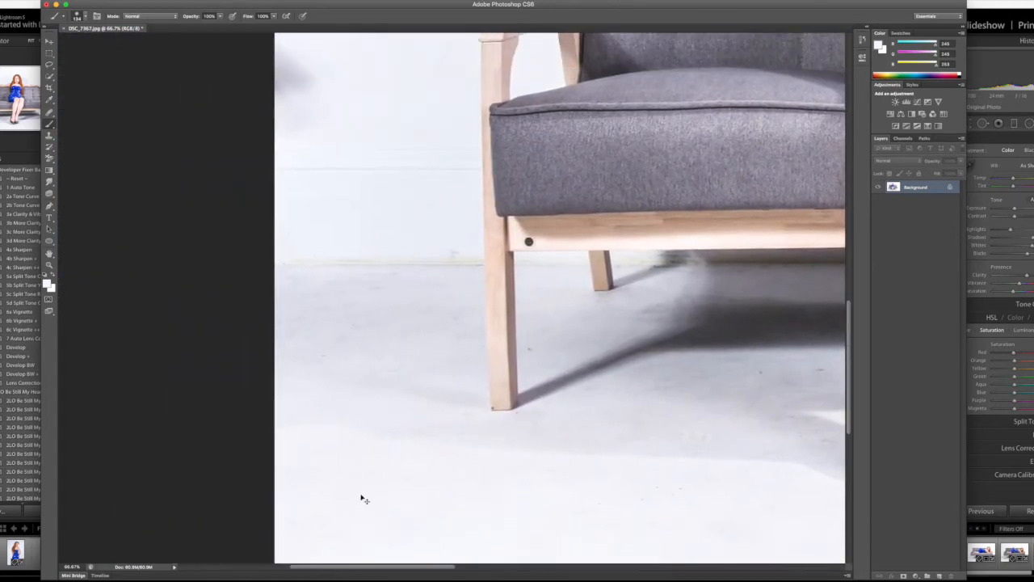
pyautogui.press('super+plus')
pyautogui.scroll(2, 549, 521)
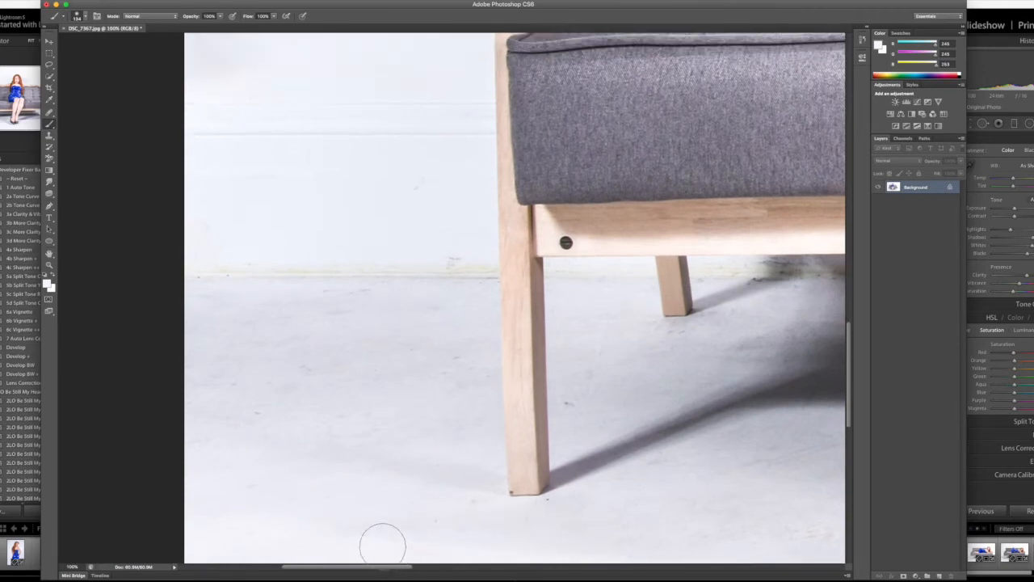
pyautogui.moveTo(378, 568); pyautogui.dragTo(420, 574)
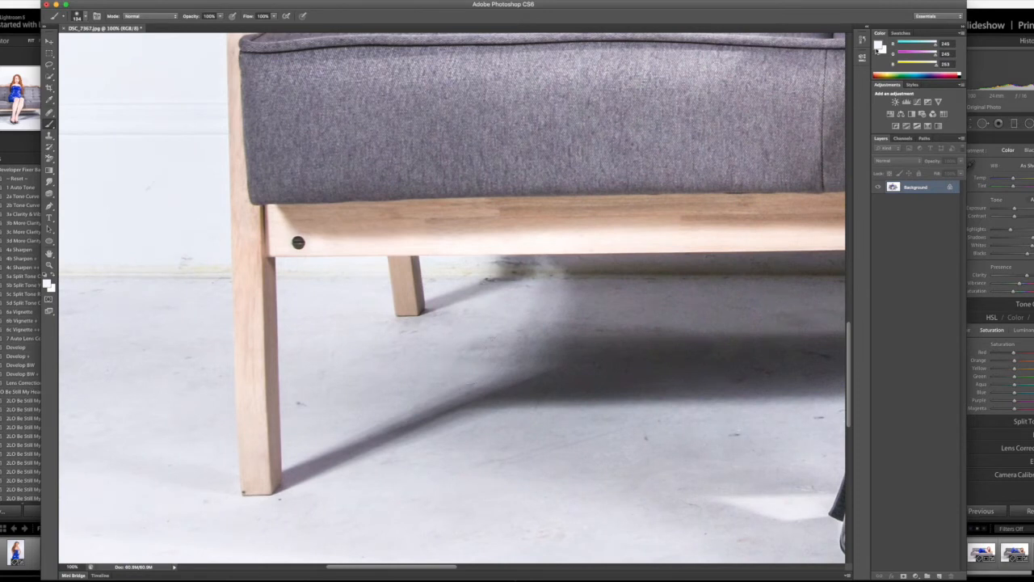
pyautogui.click(46, 280)
pyautogui.moveTo(494, 119); pyautogui.dragTo(218, 35)
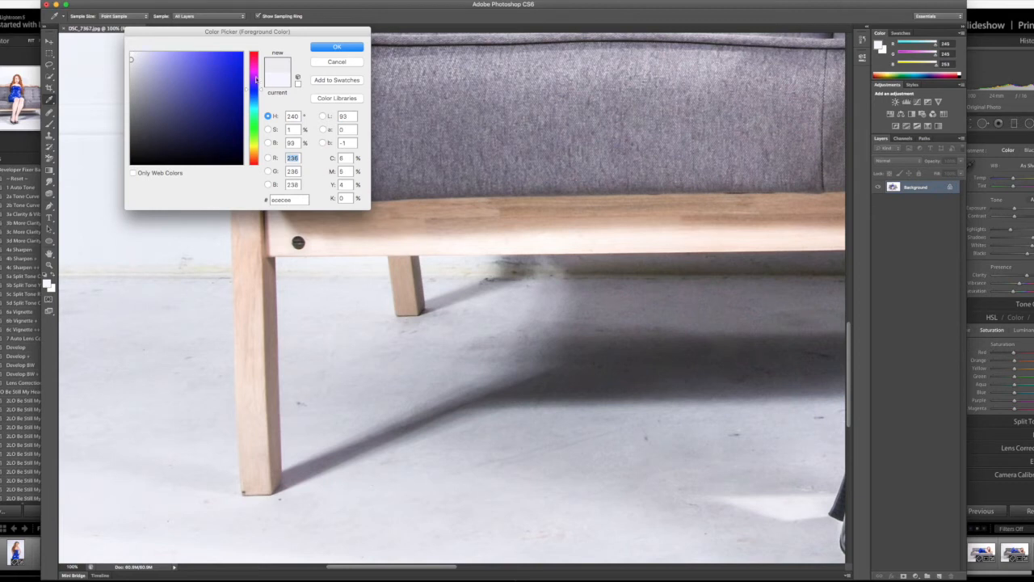
pyautogui.click(337, 47)
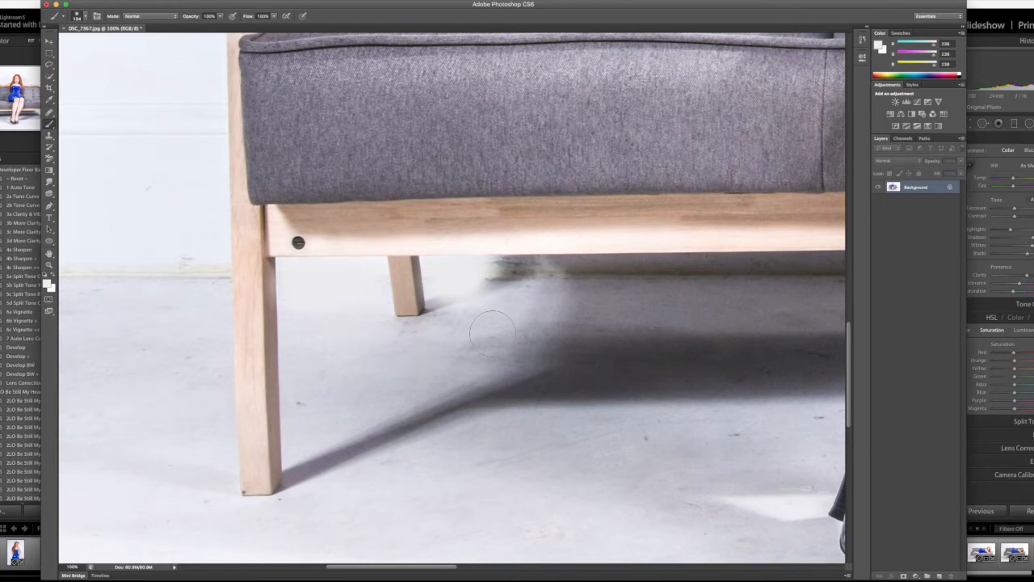
# Step: Sample the dark grey shadow tone (106, 103, 96) under the sofa and try to paint the shadow back beside the rear leg
pyautogui.click(881, 48)
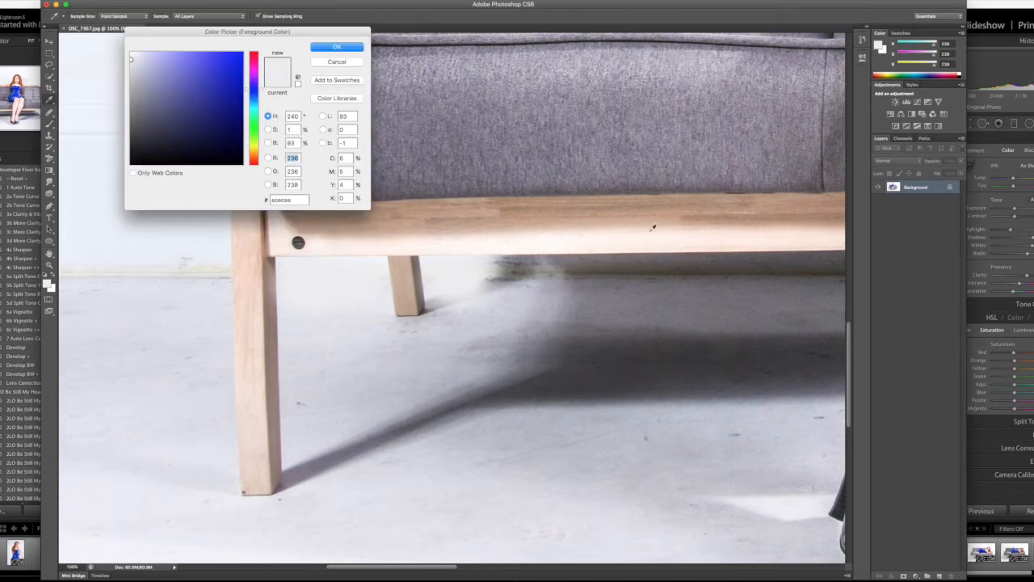
pyautogui.click(572, 265)
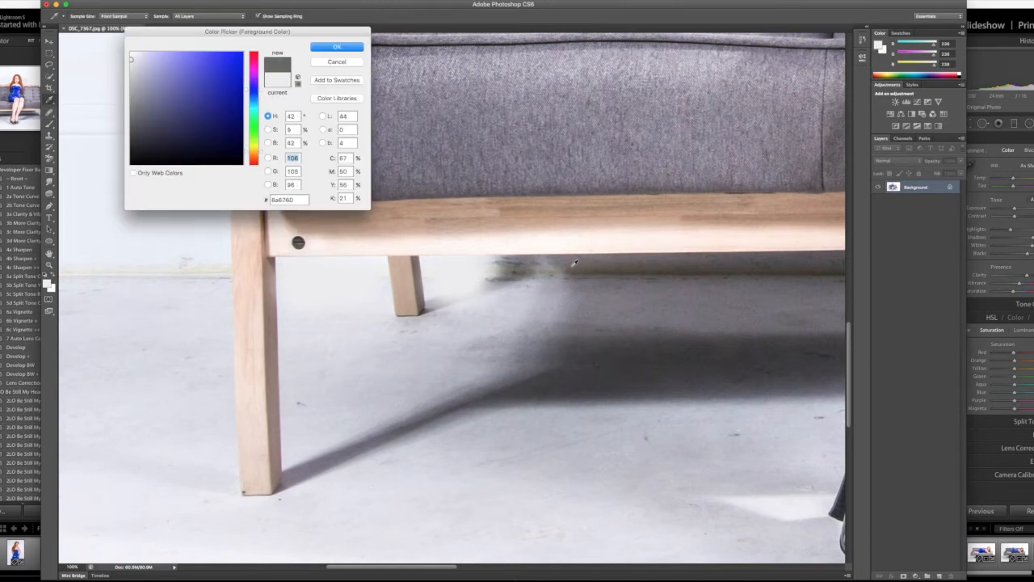
pyautogui.click(338, 46)
pyautogui.moveTo(523, 295)
pyautogui.mouseDown()
pyautogui.moveTo(533, 299)
pyautogui.moveTo(545, 279)
pyautogui.moveTo(485, 299)
pyautogui.mouseUp()
pyautogui.moveTo(555, 281)
pyautogui.mouseDown()
pyautogui.moveTo(508, 285)
pyautogui.moveTo(494, 314)
pyautogui.moveTo(489, 276)
pyautogui.mouseUp()
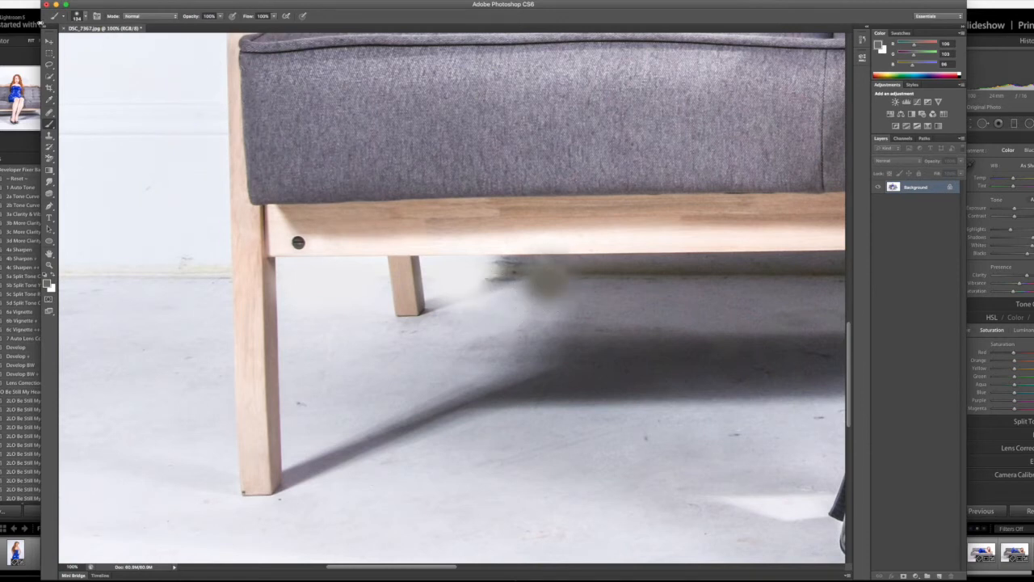
# Step: Undo the dark grey brush strokes under the sofa
pyautogui.click(46, 3)
pyautogui.click(56, 7)
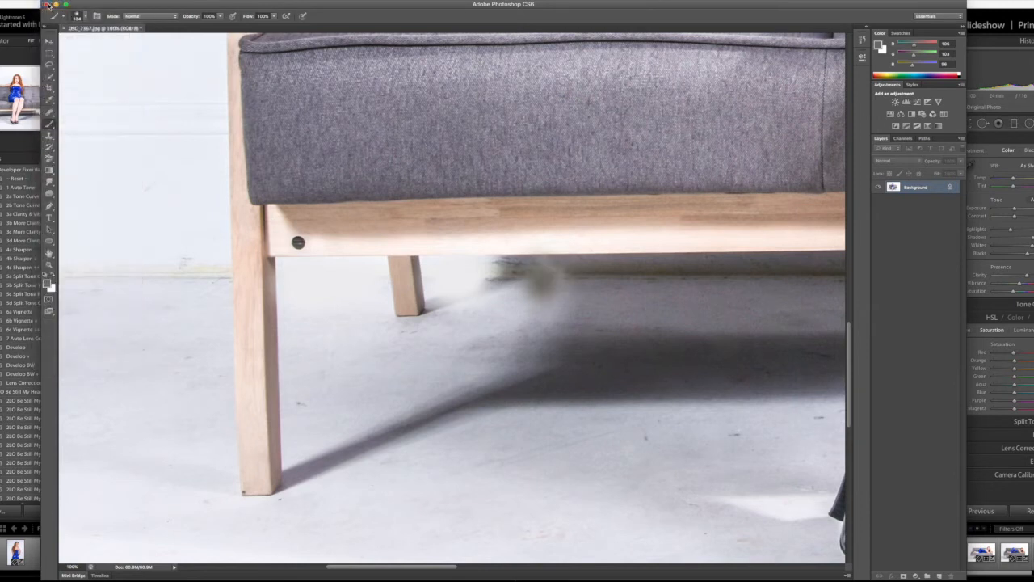
pyautogui.click(47, 3)
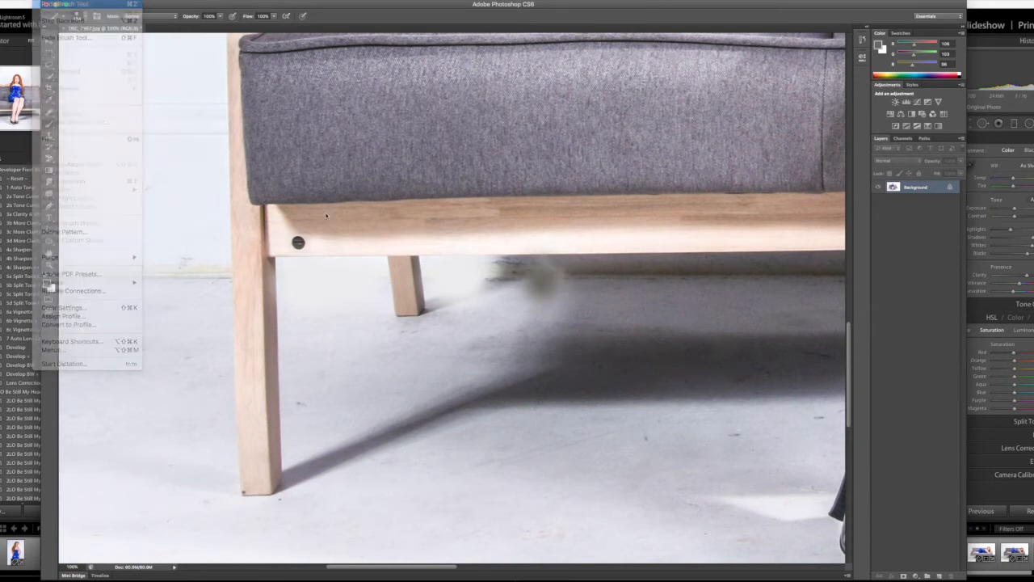
pyautogui.click(57, 8)
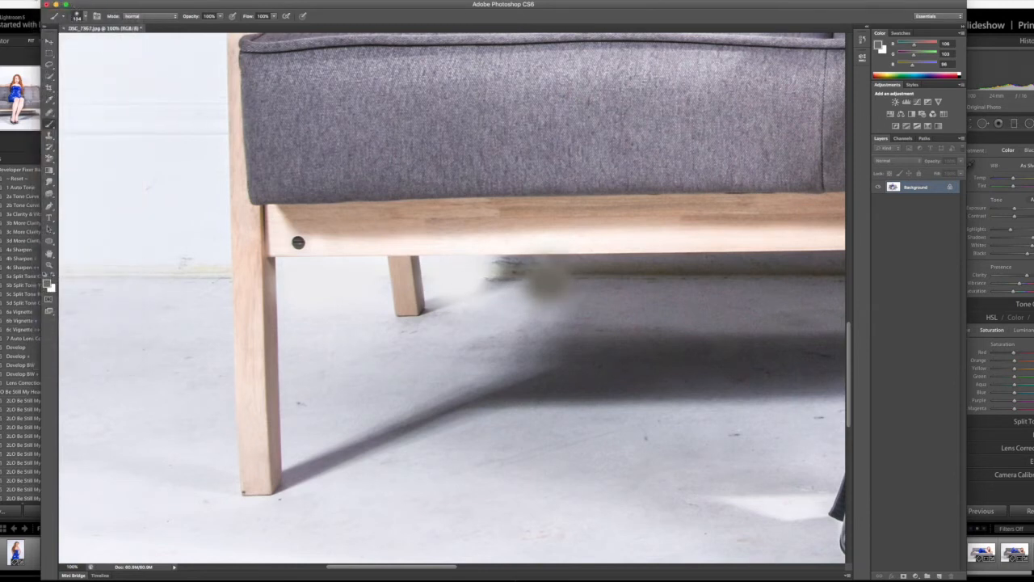
pyautogui.click(47, 3)
pyautogui.click(47, 4)
pyautogui.click(47, 4)
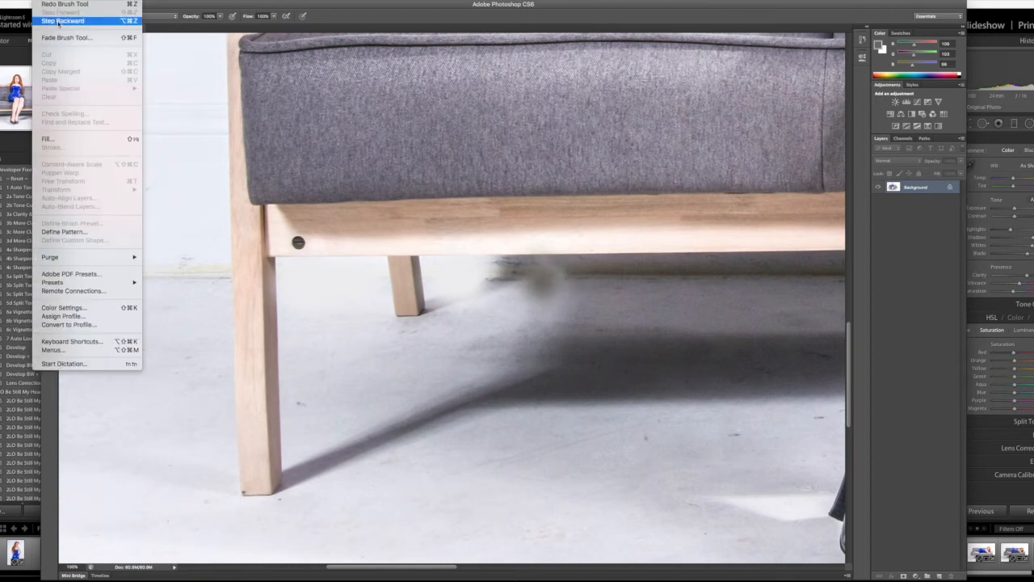
pyautogui.click(61, 21)
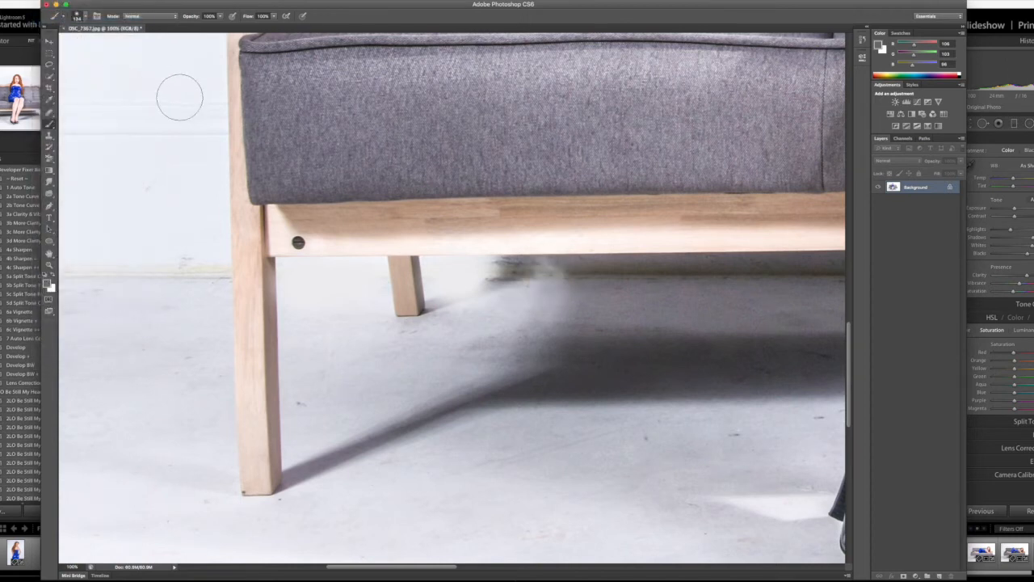
# Step: Sample the light wall tone beside the sofa's left front leg and paint over the baseboard's dirty lower edge left of the sofa
pyautogui.click(188, 267)
pyautogui.click(879, 43)
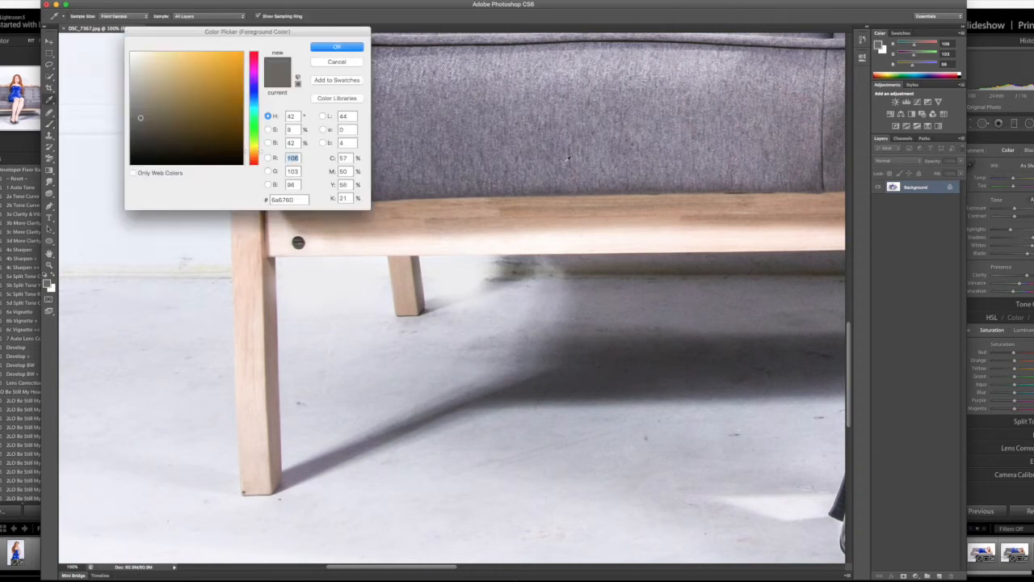
pyautogui.click(221, 250)
pyautogui.click(336, 47)
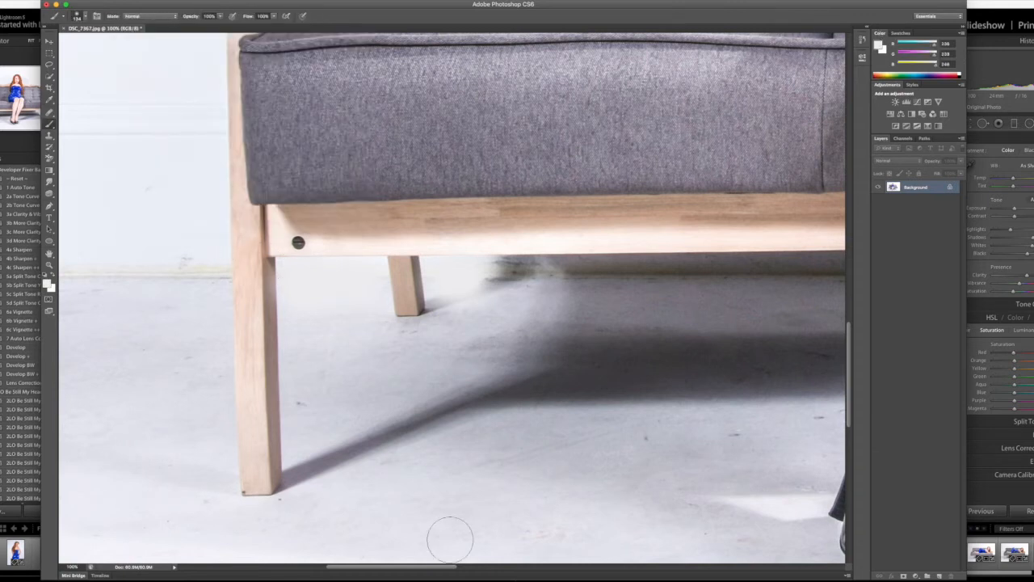
pyautogui.moveTo(418, 567); pyautogui.dragTo(353, 575)
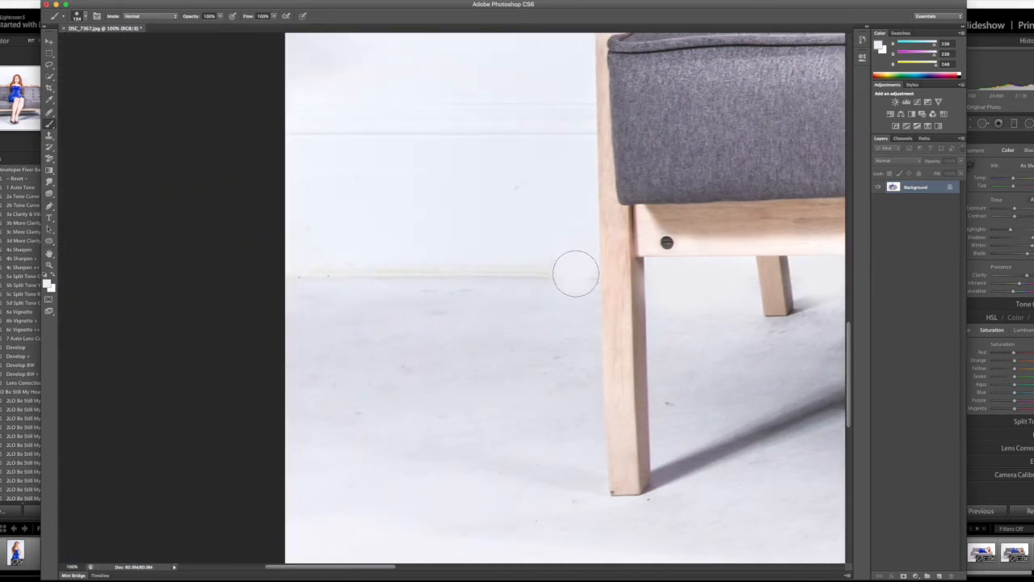
pyautogui.moveTo(574, 273); pyautogui.dragTo(273, 262)
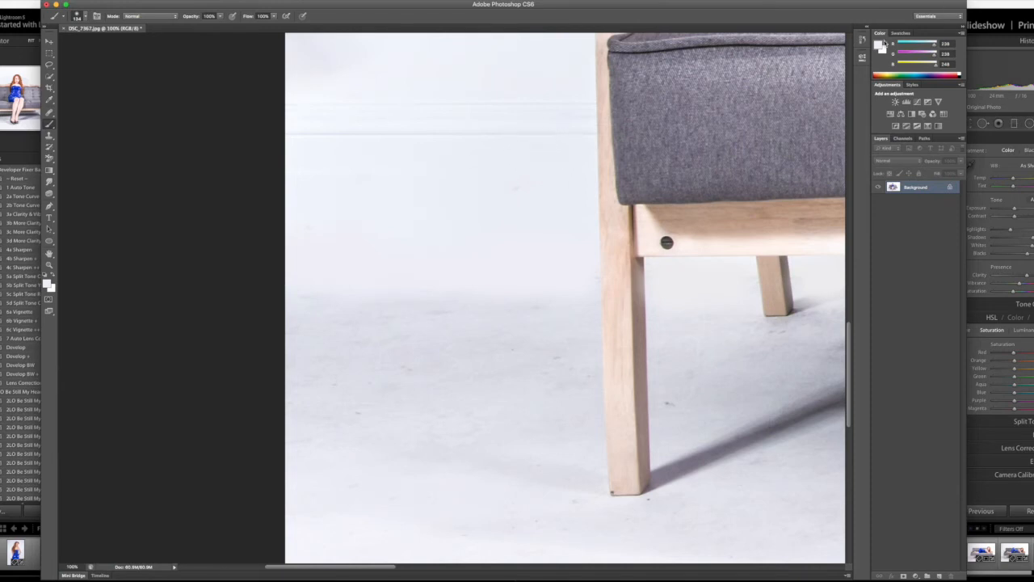
# Step: Sample the pale blue wall tone (234, 238, 247) as the foreground colour and paint over the upper baseboard moulding left of the sofa
pyautogui.click(881, 45)
pyautogui.click(579, 145)
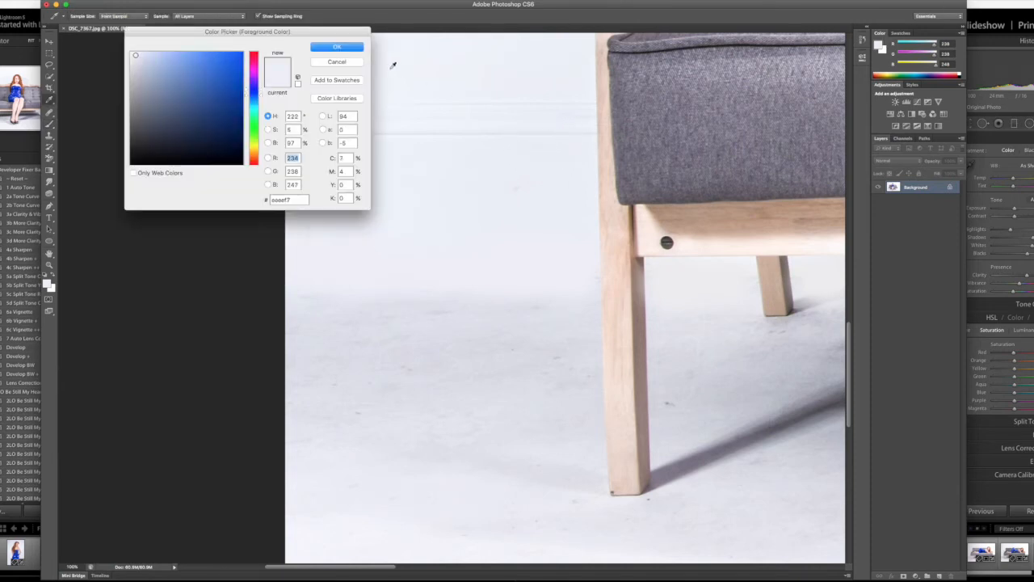
pyautogui.click(352, 50)
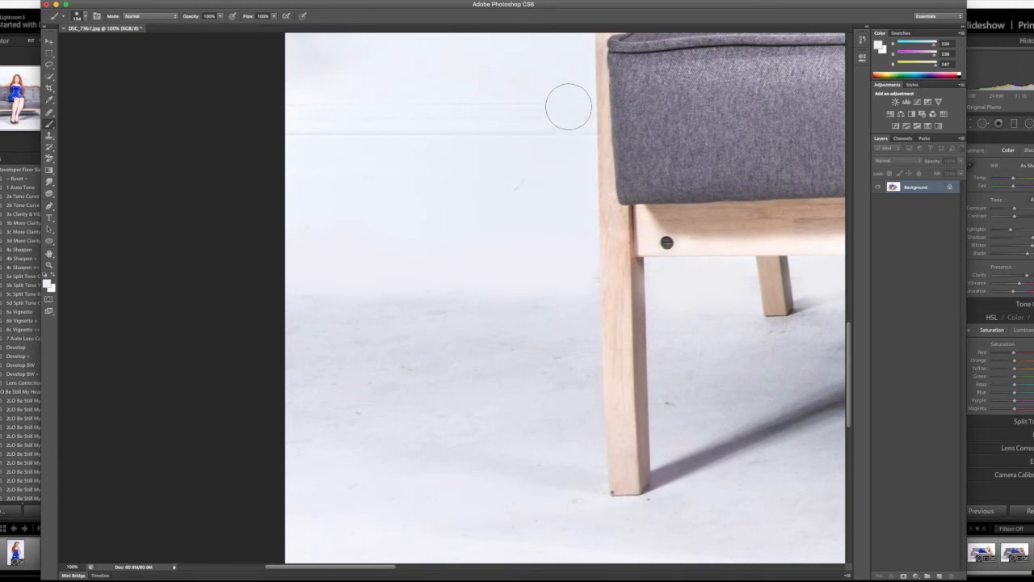
pyautogui.moveTo(573, 131); pyautogui.dragTo(306, 118)
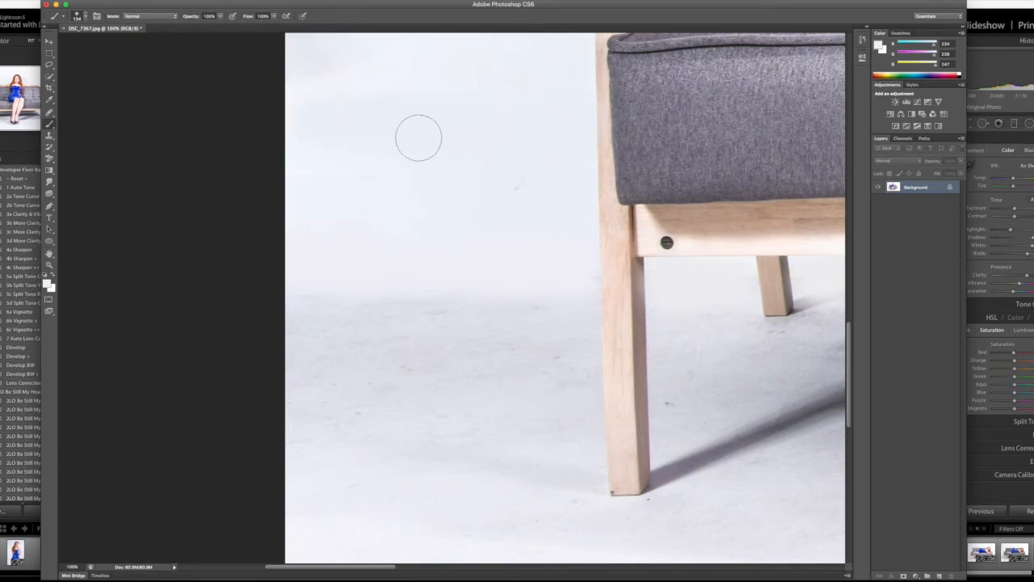
# Step: Paint over the remaining marks and grey patches on the wall left of the sofa with the pale blue wall tone
pyautogui.click(515, 185)
pyautogui.scroll(5, 350, 168)
pyautogui.moveTo(318, 275)
pyautogui.mouseDown()
pyautogui.moveTo(312, 182)
pyautogui.moveTo(293, 203)
pyautogui.moveTo(296, 155)
pyautogui.moveTo(323, 205)
pyautogui.moveTo(339, 150)
pyautogui.moveTo(307, 106)
pyautogui.mouseUp()
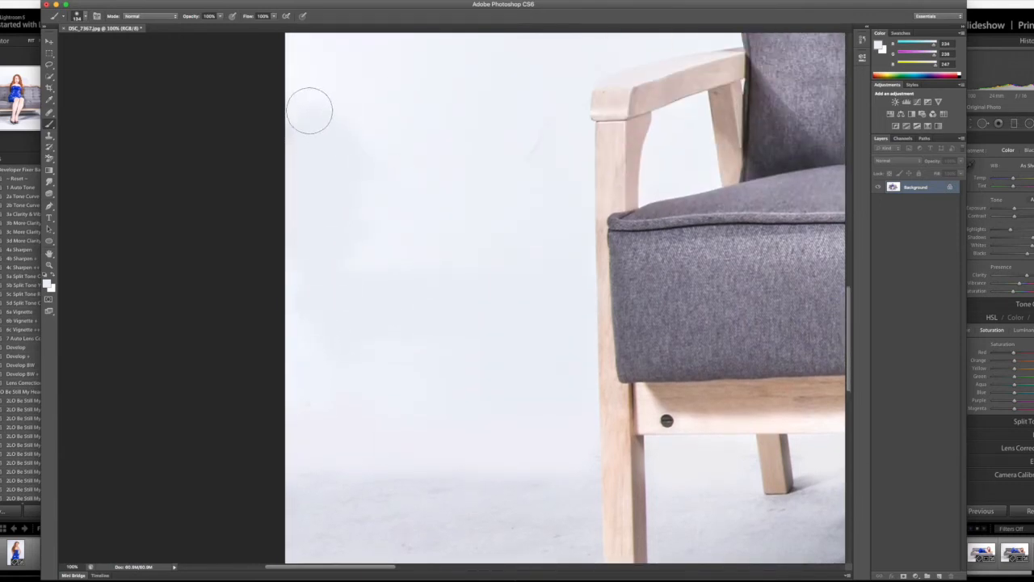
pyautogui.scroll(4, 406, 293)
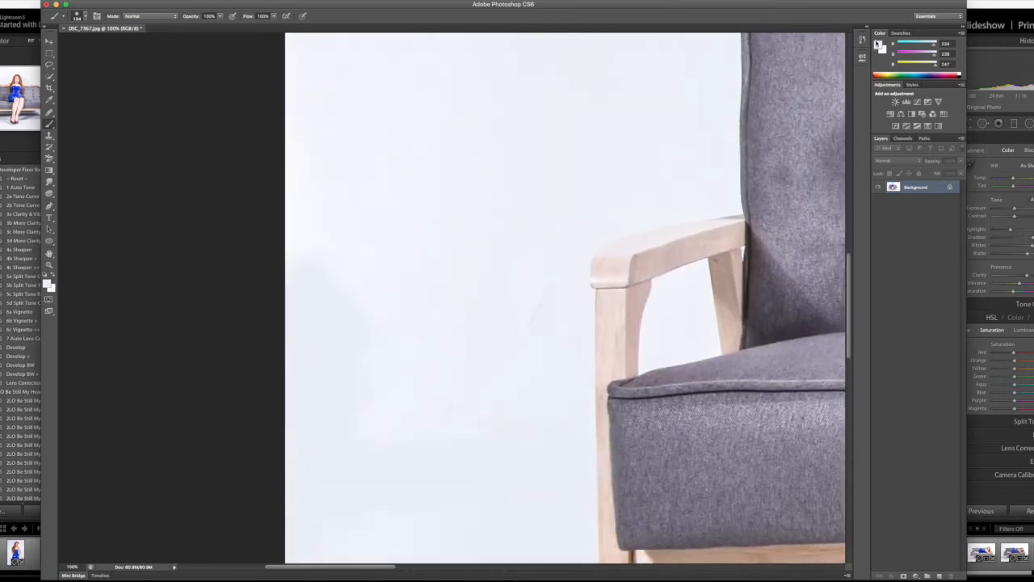
# Step: Sample a lighter wall tone (244, 247, 254) as the foreground colour and paint over the shaded wall patch left of the armrest
pyautogui.click(879, 45)
pyautogui.click(387, 140)
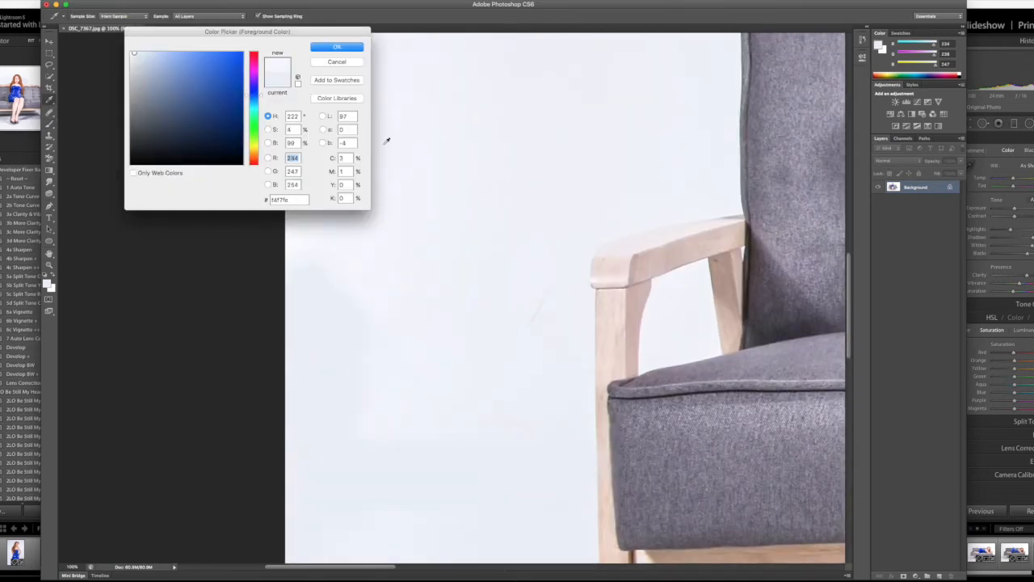
pyautogui.click(338, 47)
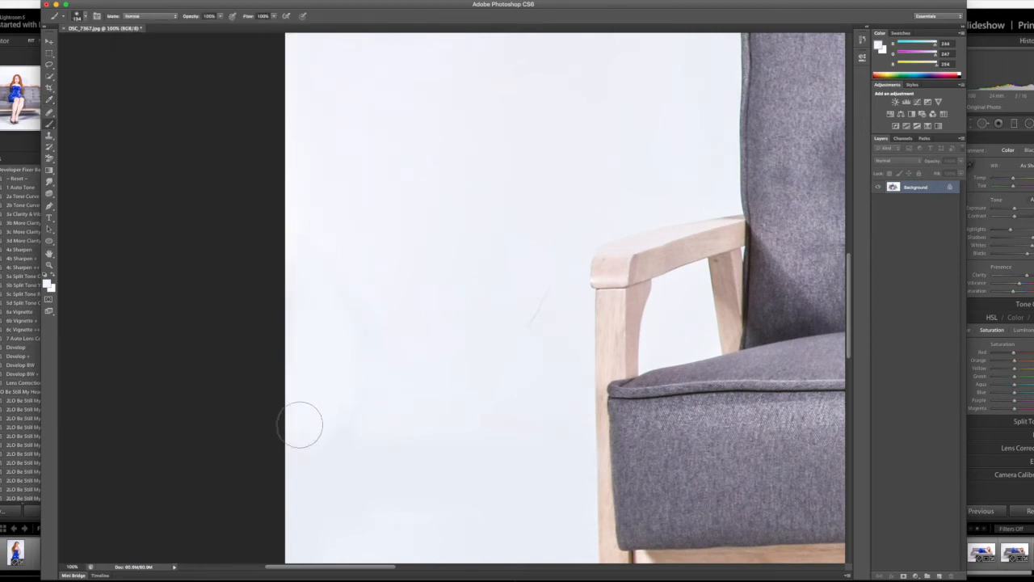
# Step: Examine the retouched wall and floor left of the sofa, as well as the whole portrait, for remaining uneven areas
pyautogui.scroll(-5, 364, 348)
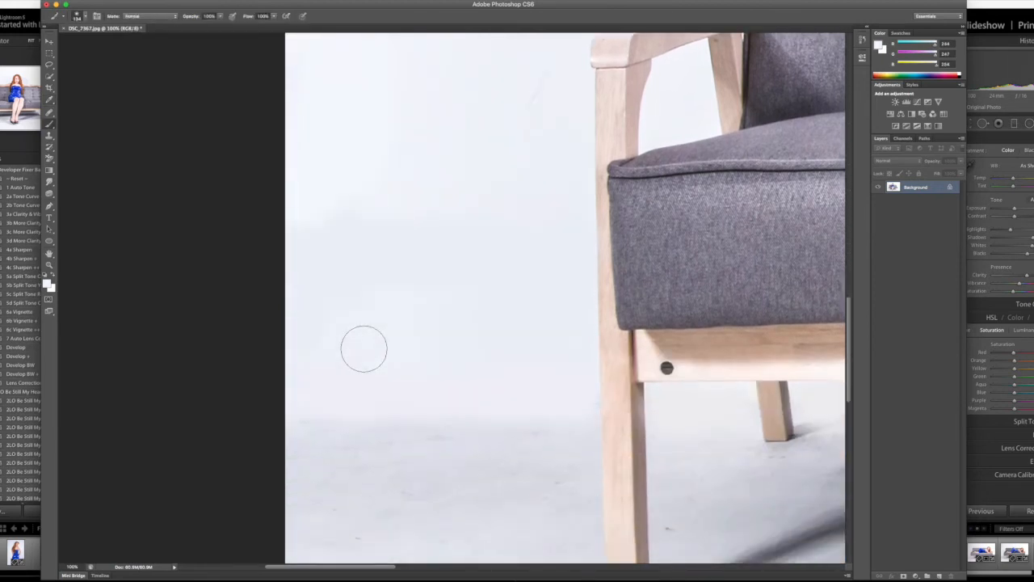
pyautogui.scroll(-2, 378, 282)
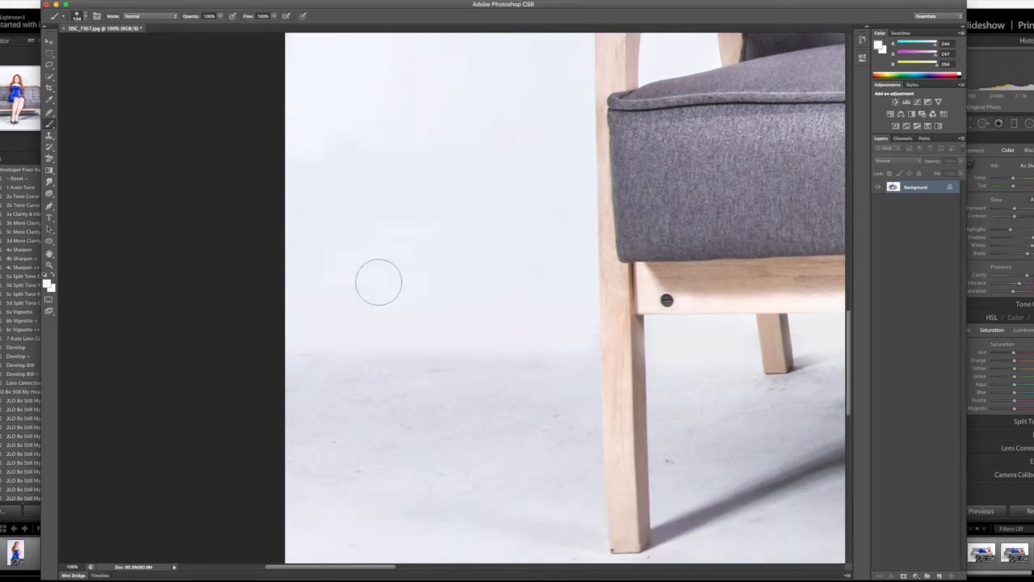
pyautogui.scroll(-7, 378, 282)
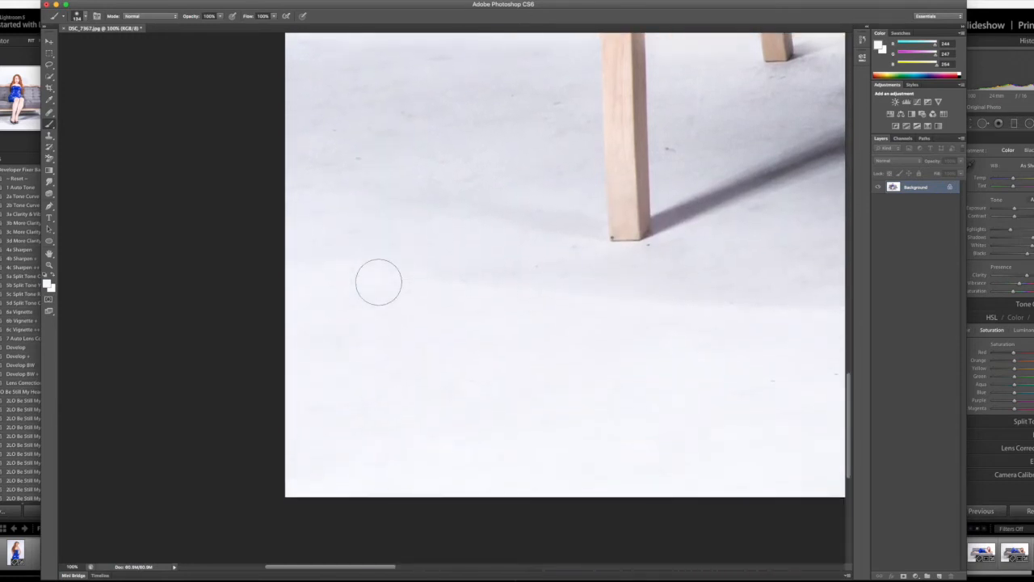
pyautogui.press('super+minus')
pyautogui.press('super+minus')
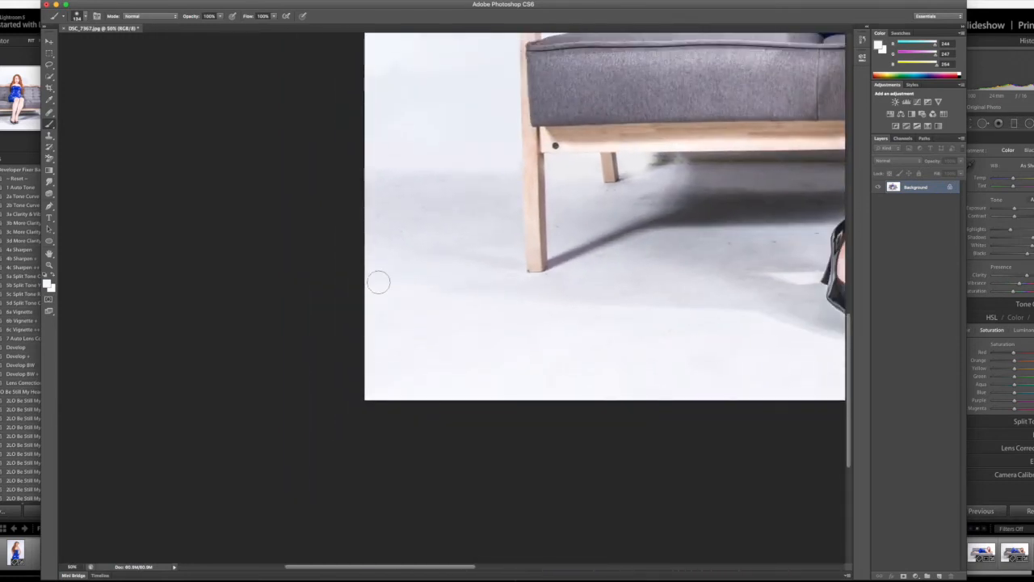
pyautogui.press('super+minus')
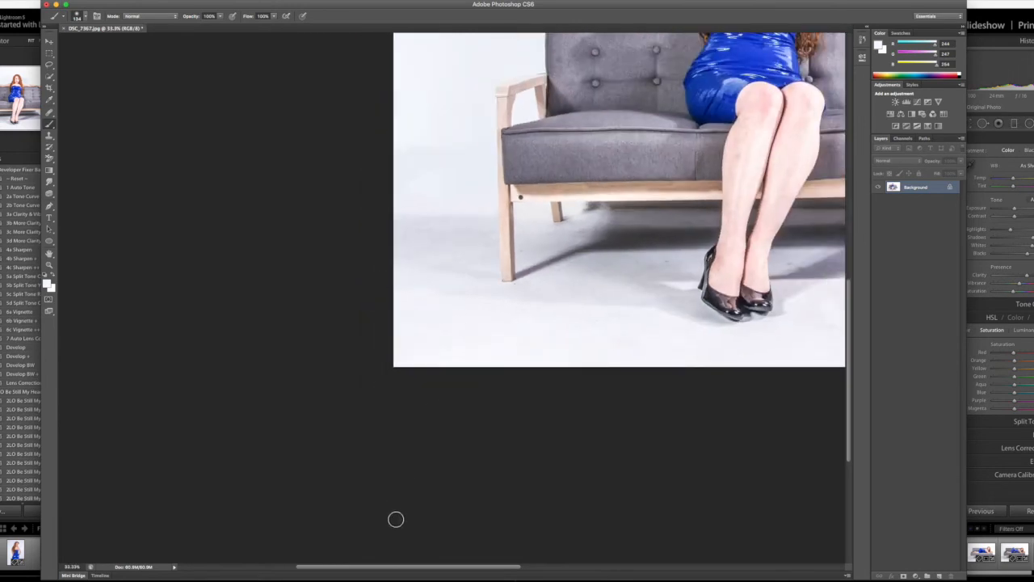
pyautogui.scroll(5, 848, 322)
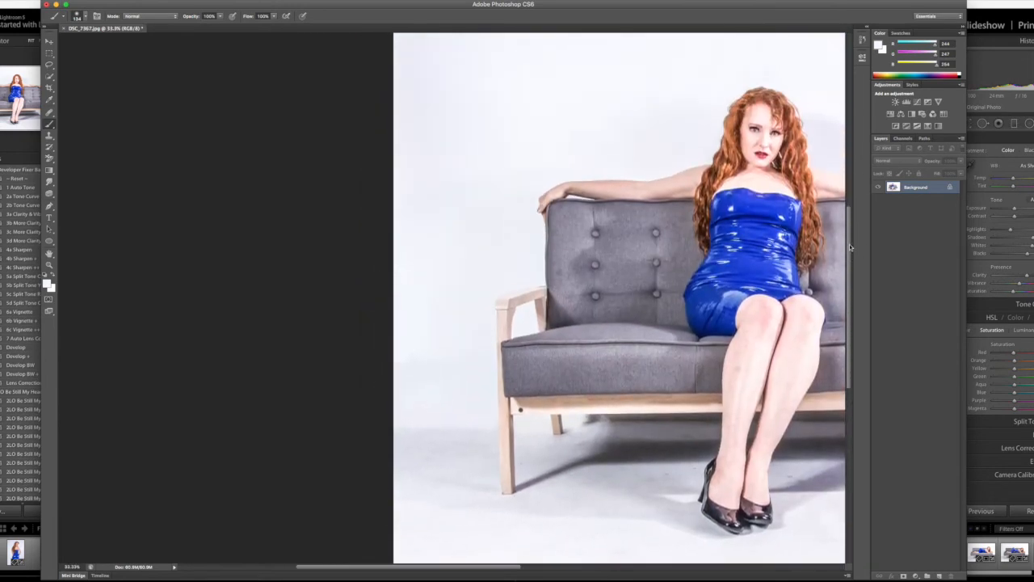
pyautogui.moveTo(395, 571); pyautogui.dragTo(494, 569)
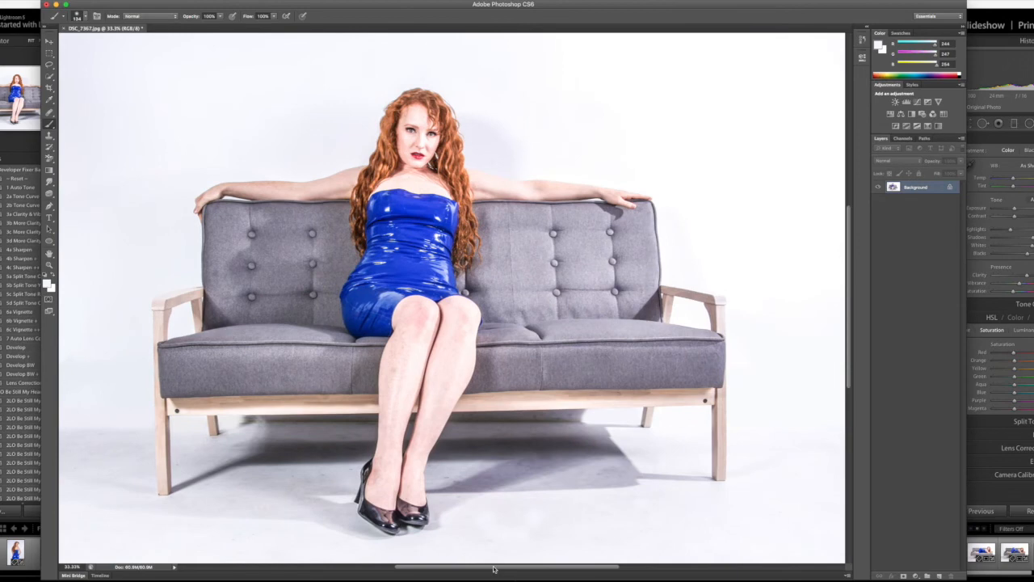
pyautogui.press('super+minus')
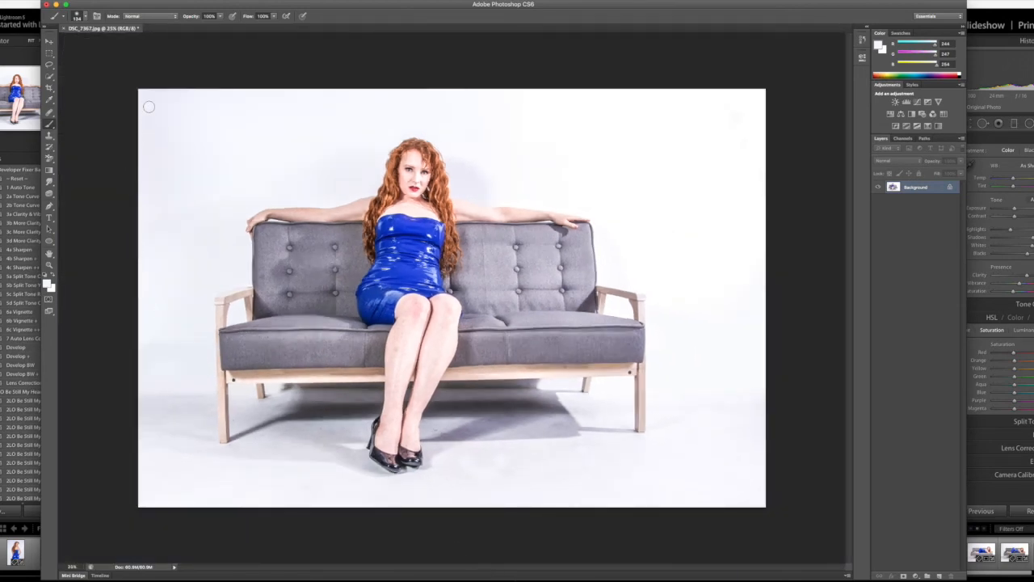
# Step: Sample the pale wall tone near the photo's upper-left corner as the foreground colour
pyautogui.click(881, 47)
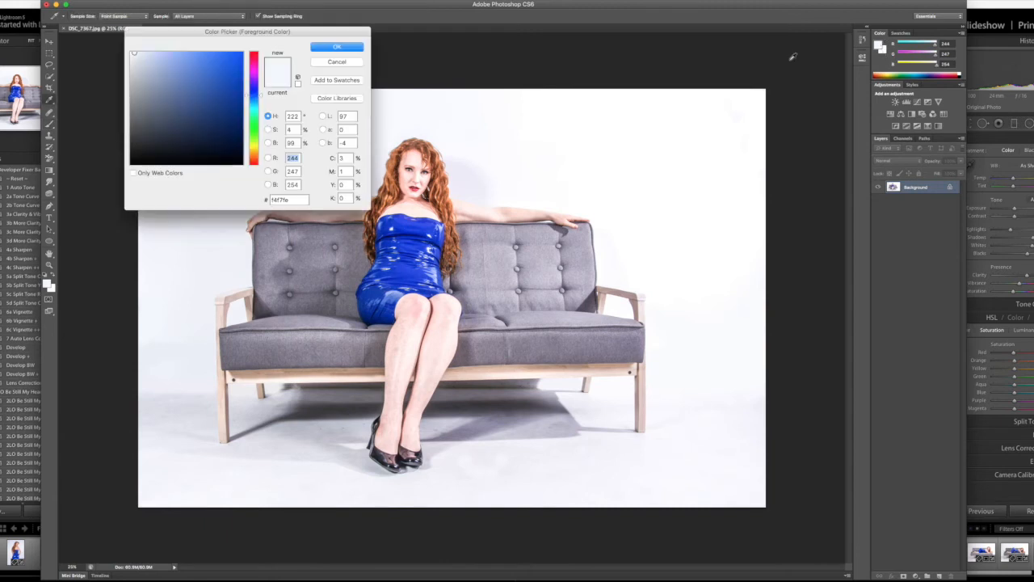
pyautogui.moveTo(200, 35); pyautogui.dragTo(465, 89)
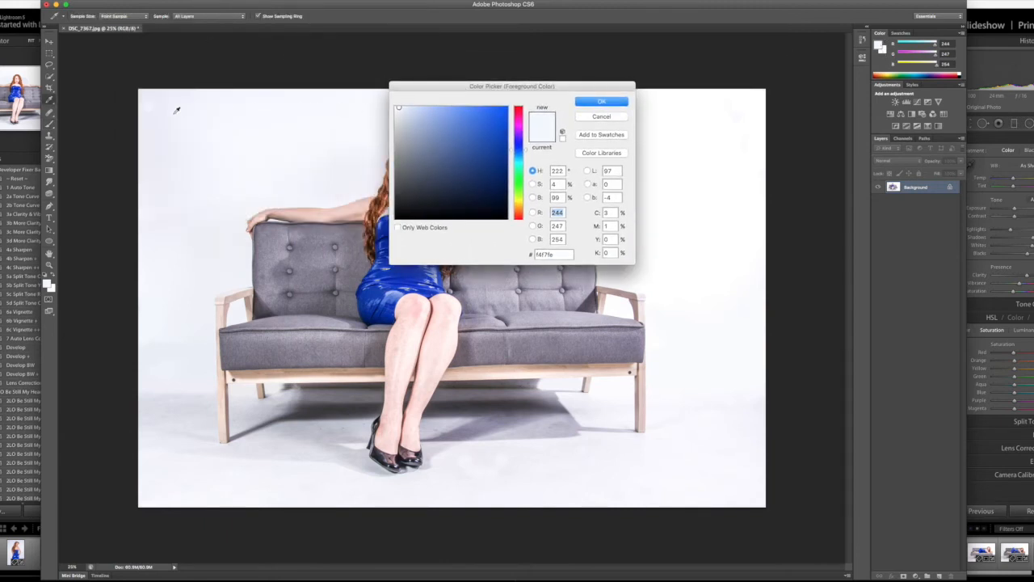
pyautogui.press('Return')
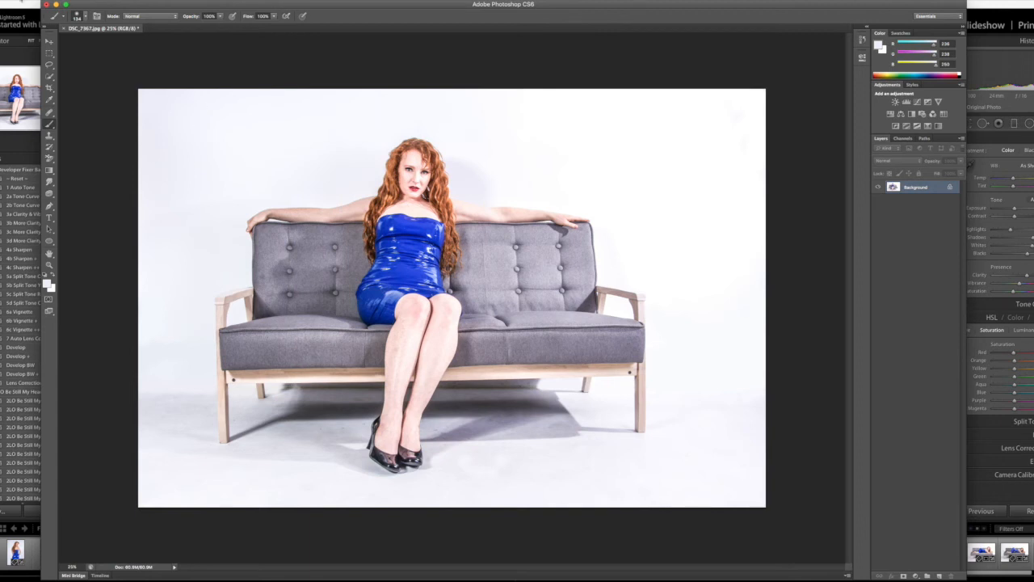
# Step: Save the retouched portrait as a JPEG at quality 12 (Maximum) with the Baseline ("Standard") format
pyautogui.click(22, 1)
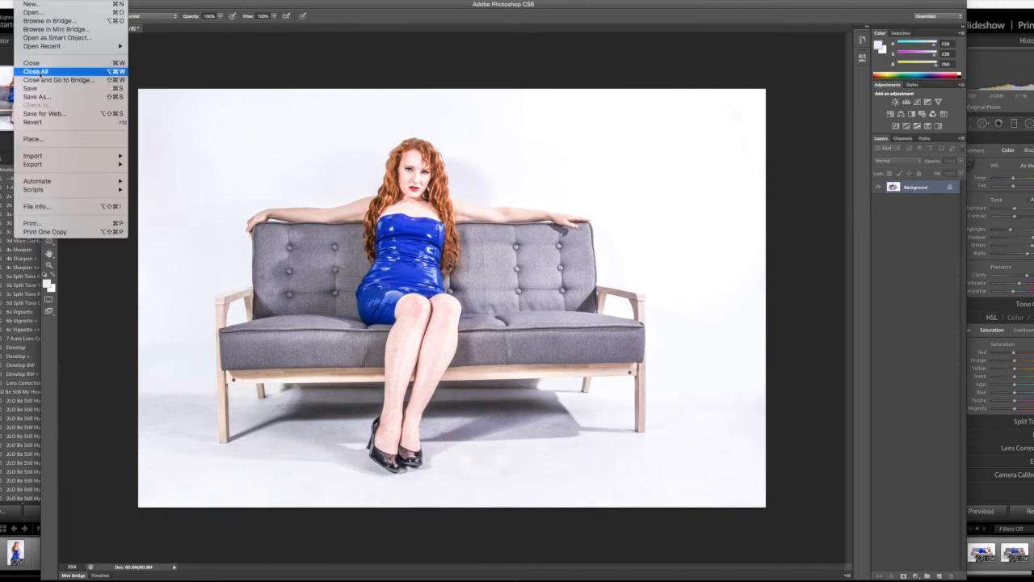
pyautogui.click(43, 89)
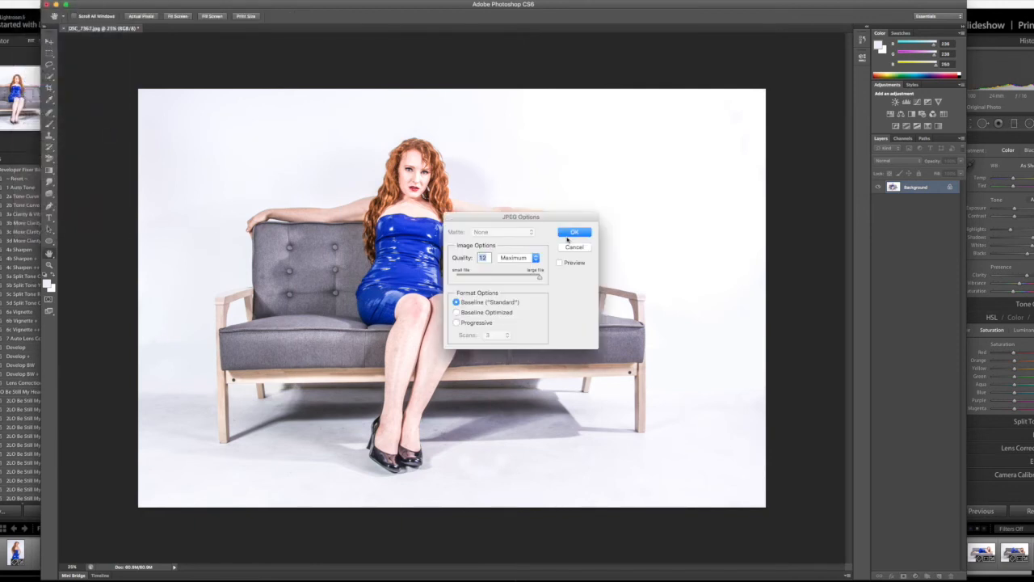
pyautogui.click(573, 234)
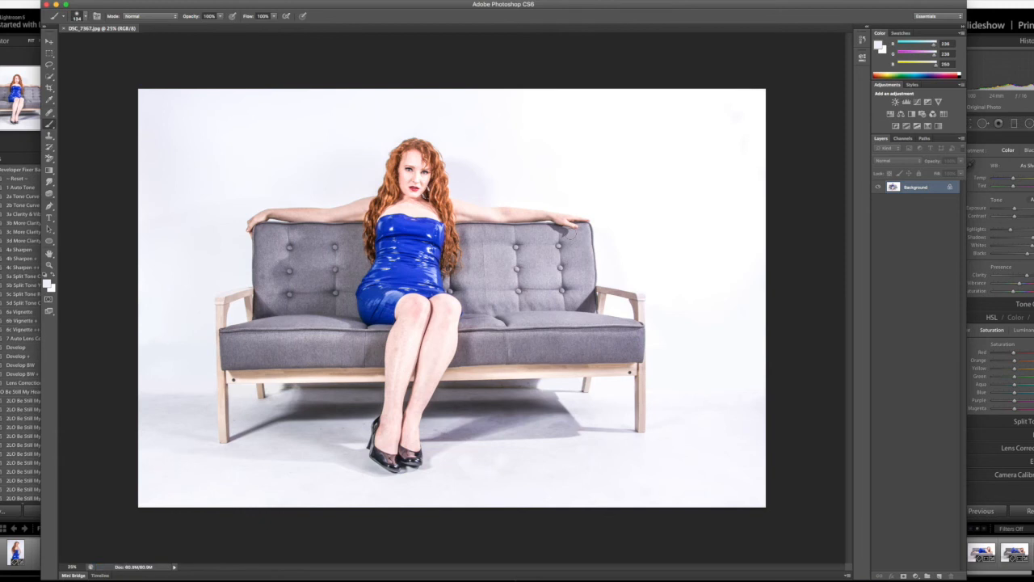
# Step: Check the portrait's pixel dimensions, document size and resolution in Image Size
pyautogui.click(68, 0)
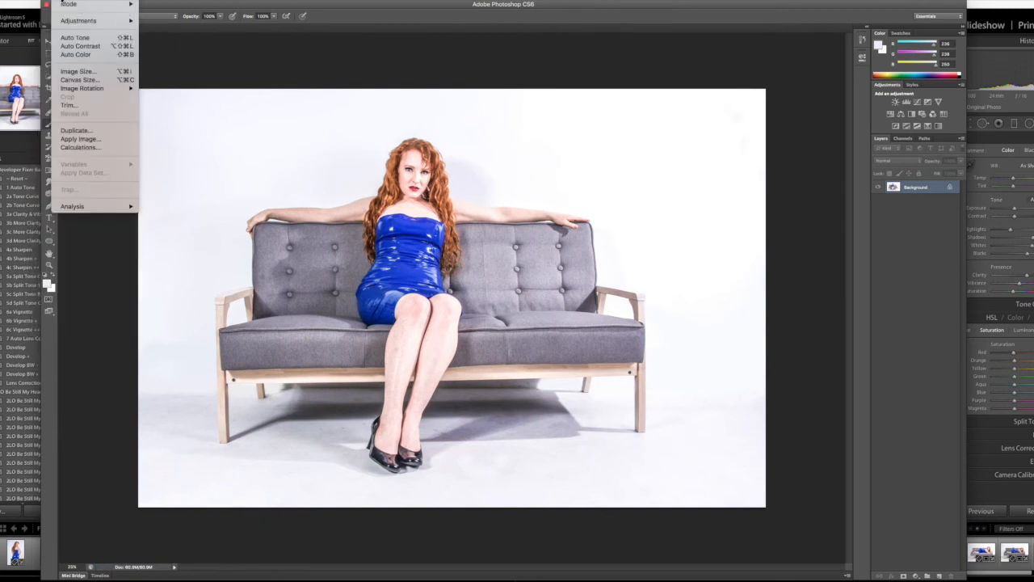
pyautogui.click(78, 72)
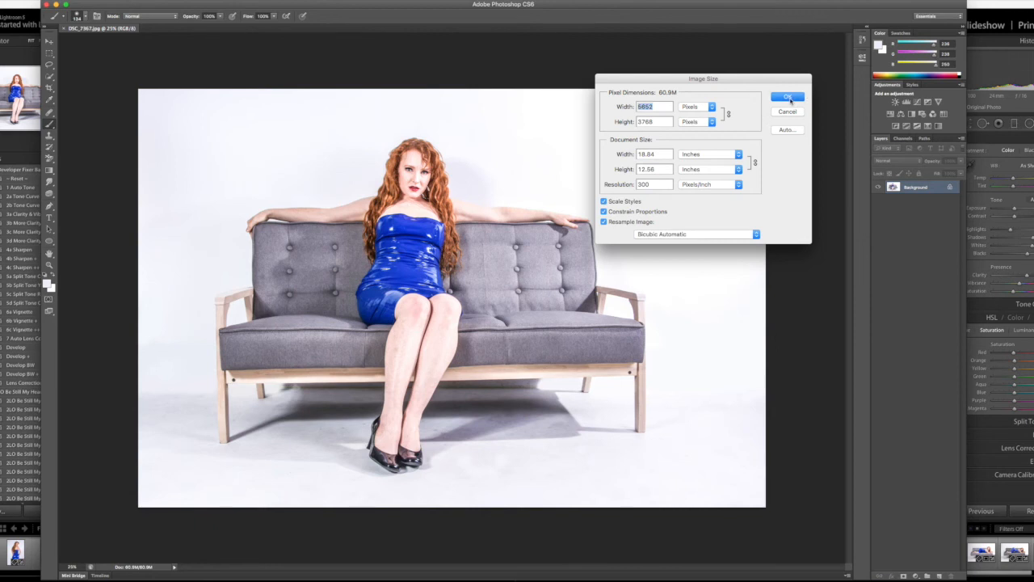
pyautogui.click(791, 99)
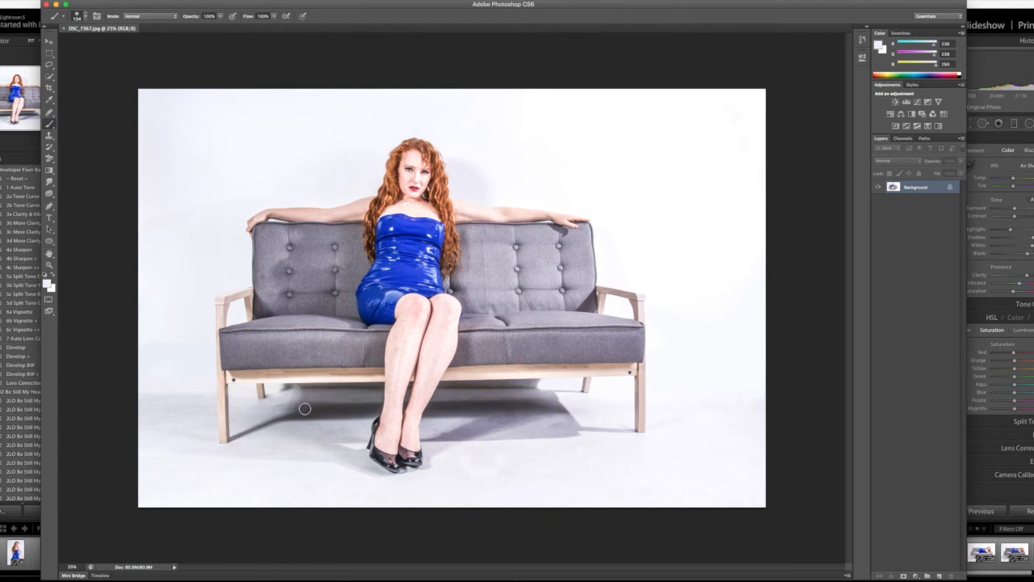
# Step: Review the finished portrait at smaller and larger magnifications to judge the cleaned wall and floor
pyautogui.press('super+minus')
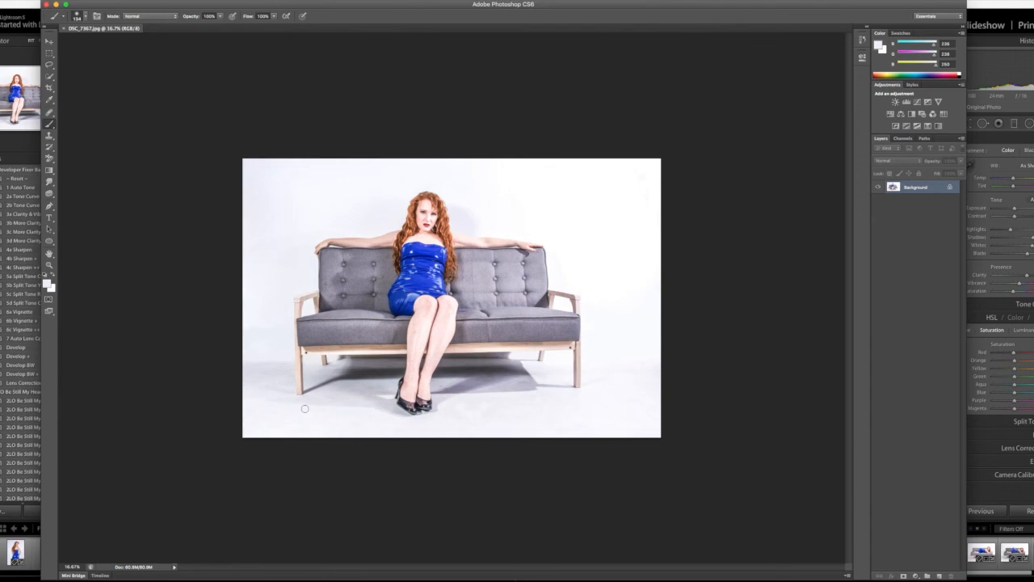
pyautogui.press('super+plus')
pyautogui.press('super+plus')
pyautogui.press('super+plus')
pyautogui.press('super+minus')
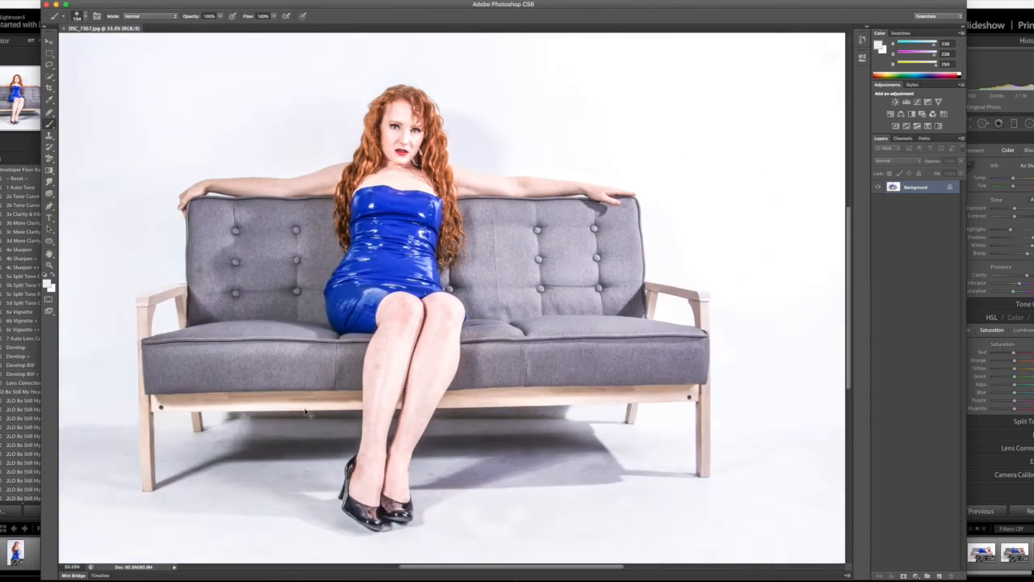
pyautogui.press('super+minus')
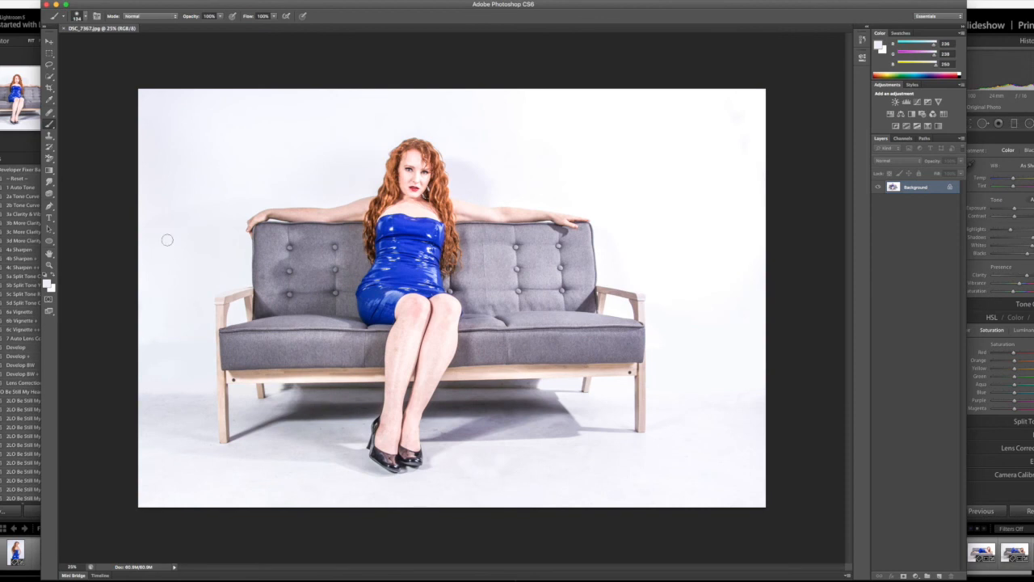
pyautogui.click(28, 0)
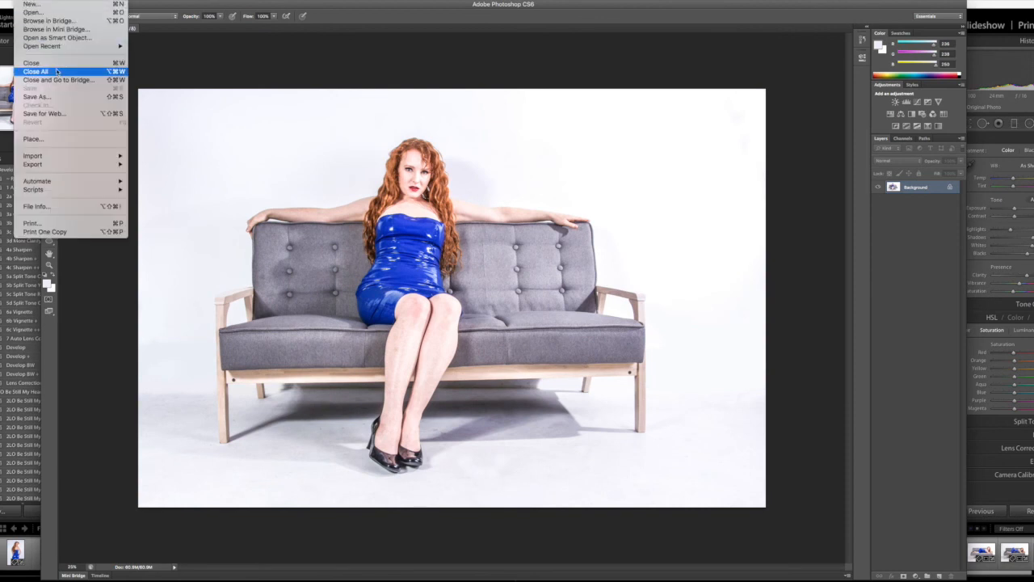
pyautogui.click(236, 65)
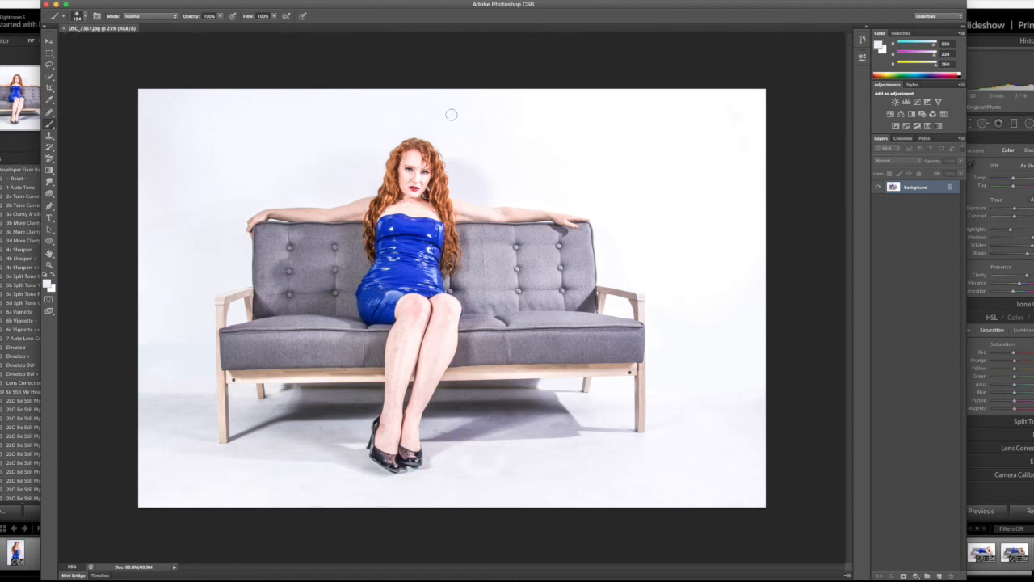